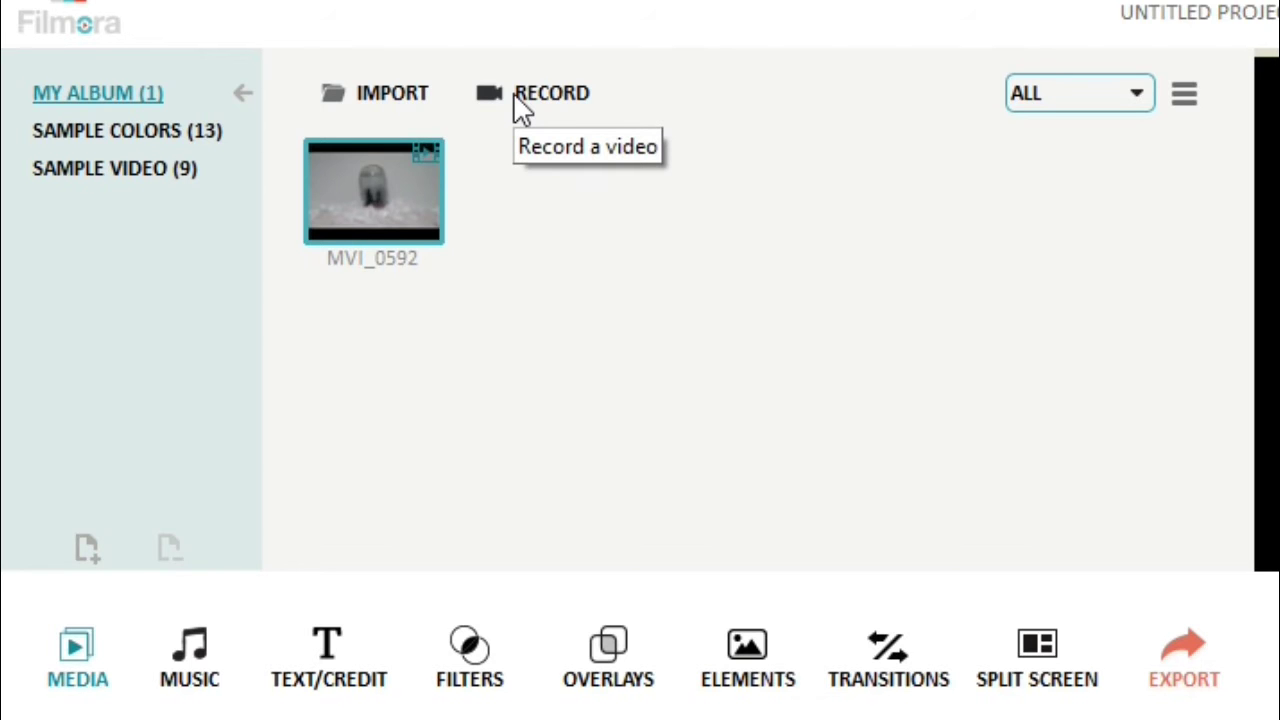
Show the RECORD menu's Record from Webcam and Record PC Screen options
click(533, 98)
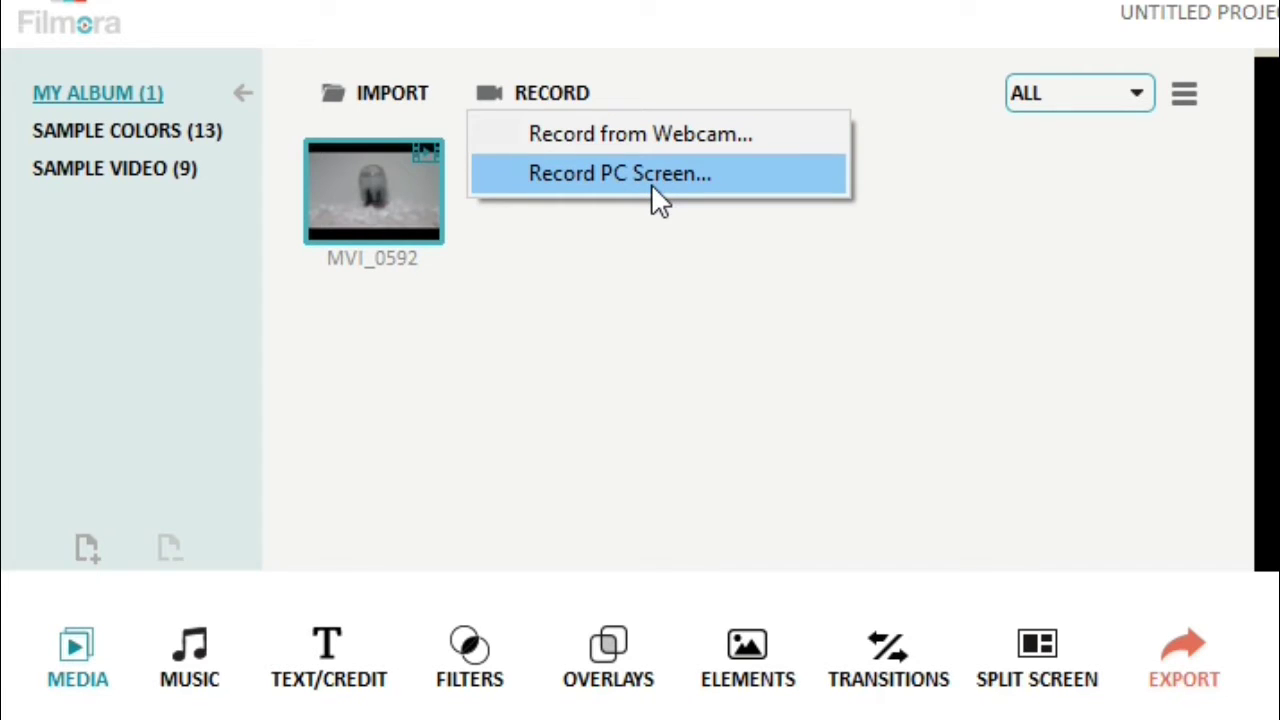
key(F9)
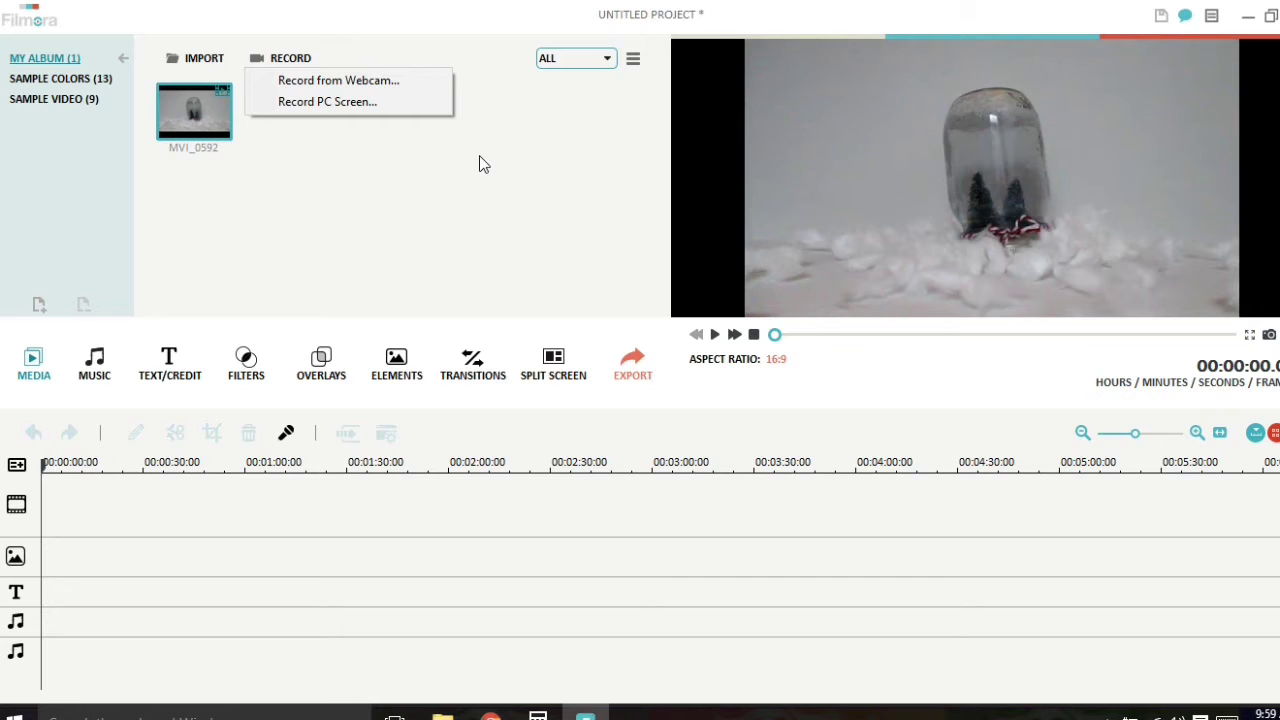
Dismiss the RECORD dropdown to return to the media library with MVI_0592
click(269, 198)
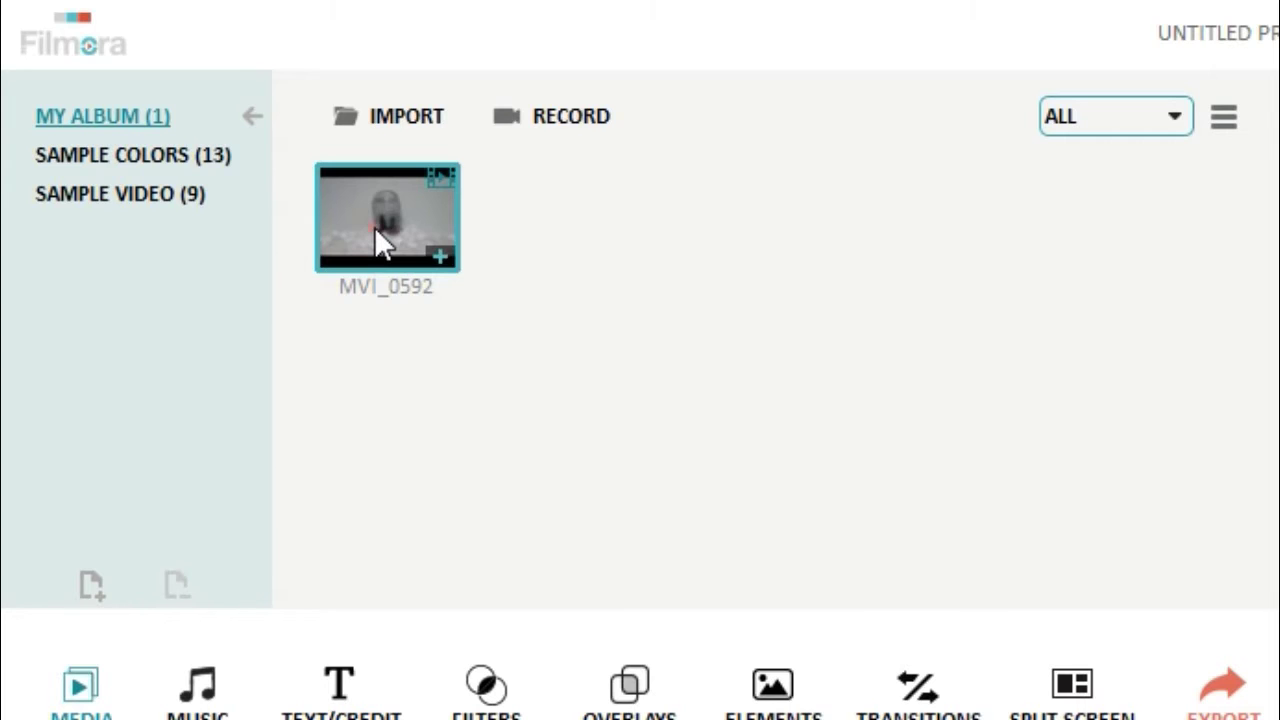
Launch Video Stabilization from the MVI_0592 clip's context menu
right_click(193, 120)
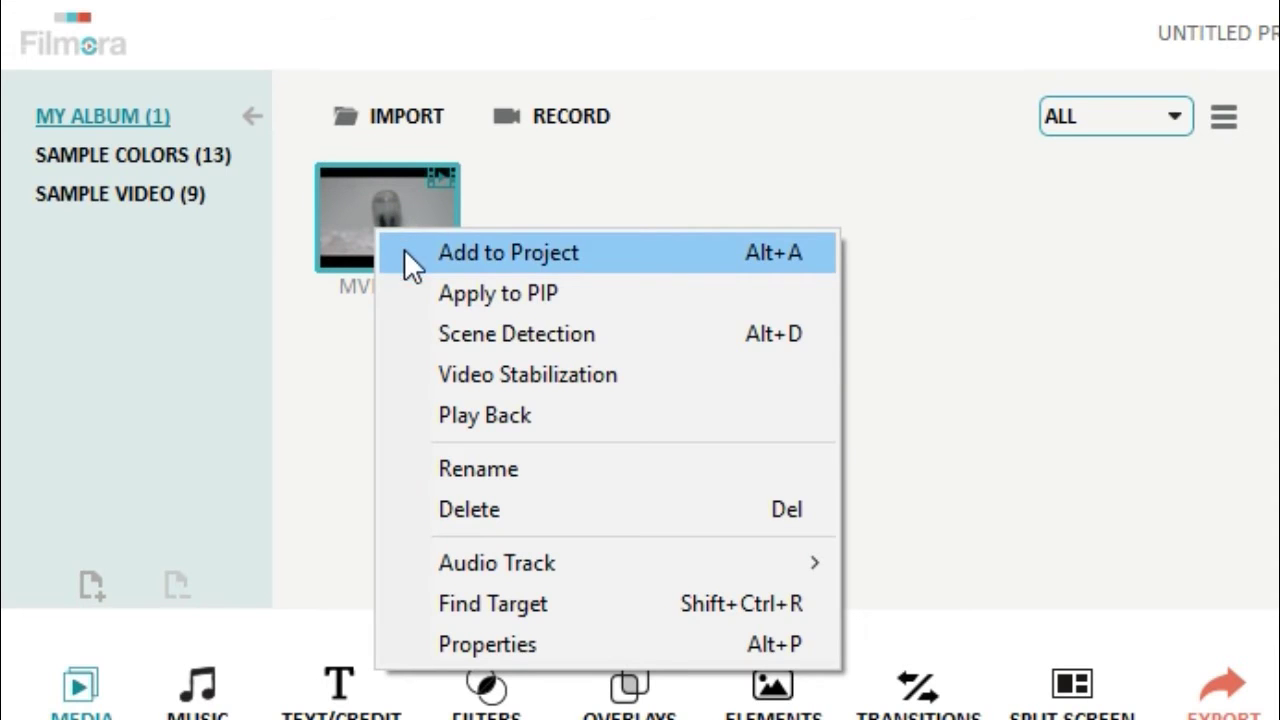
click(433, 374)
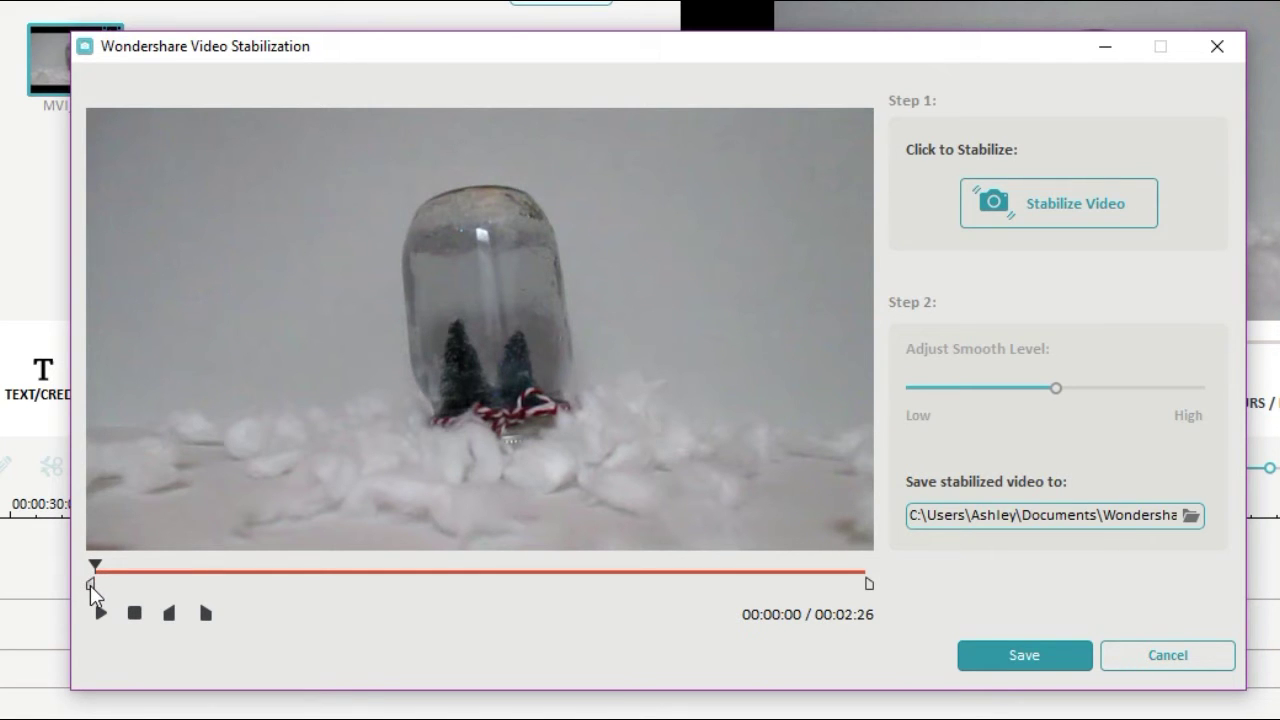
Bracket a 5-second section of the snow globe clip and run Stabilize Video
mouse_move(90, 585)
mouse_down()
mouse_move(164, 585)
mouse_move(149, 588)
mouse_up()
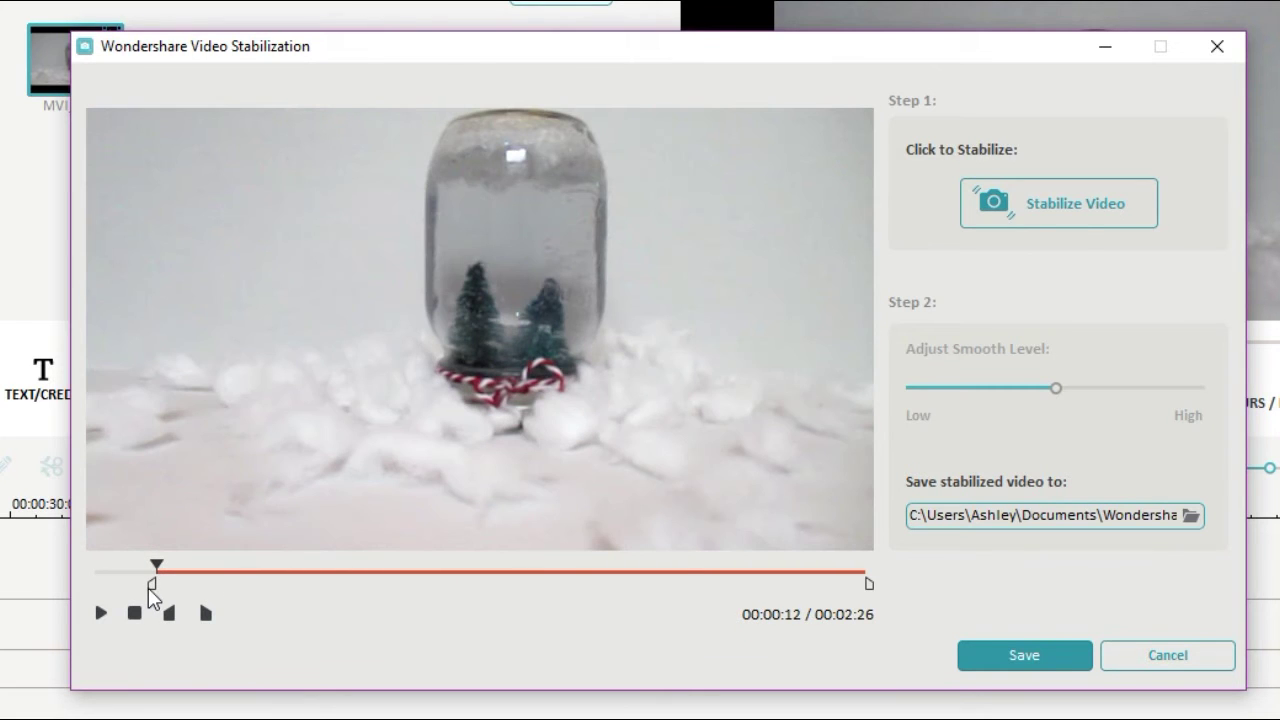
click(870, 585)
mouse_move(870, 585)
mouse_down()
mouse_move(257, 563)
mouse_move(186, 578)
mouse_up()
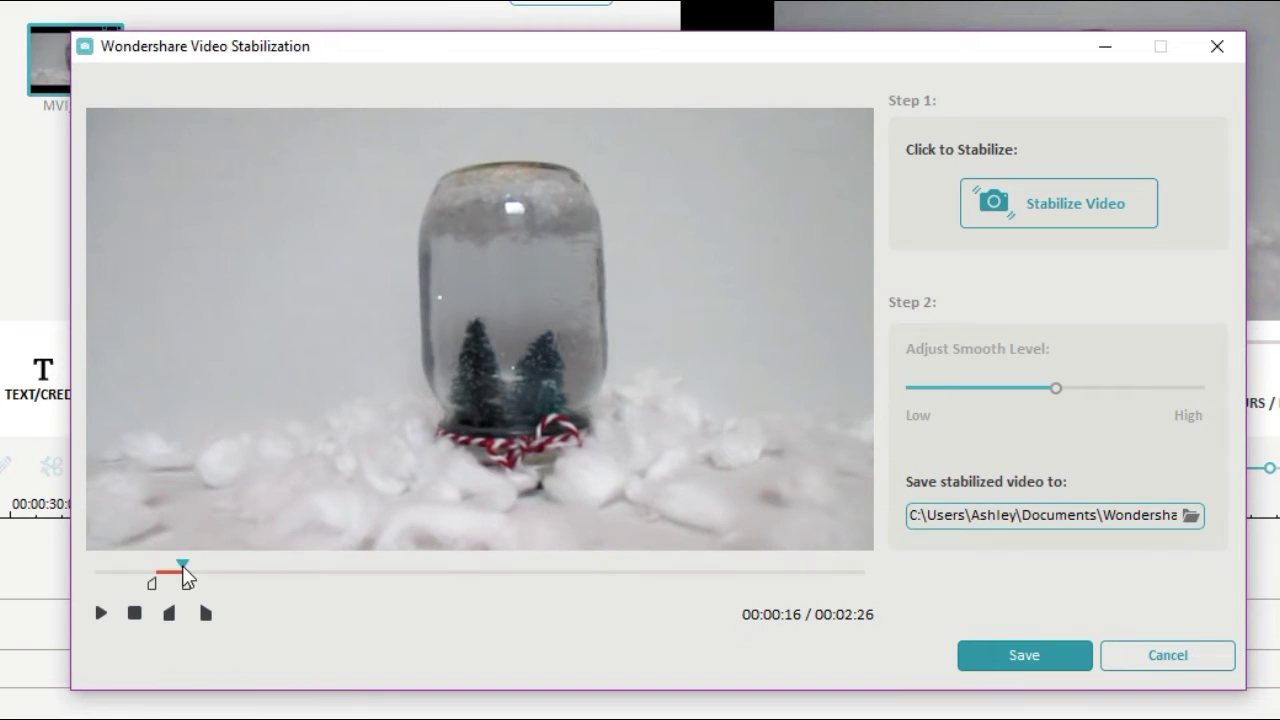
click(100, 613)
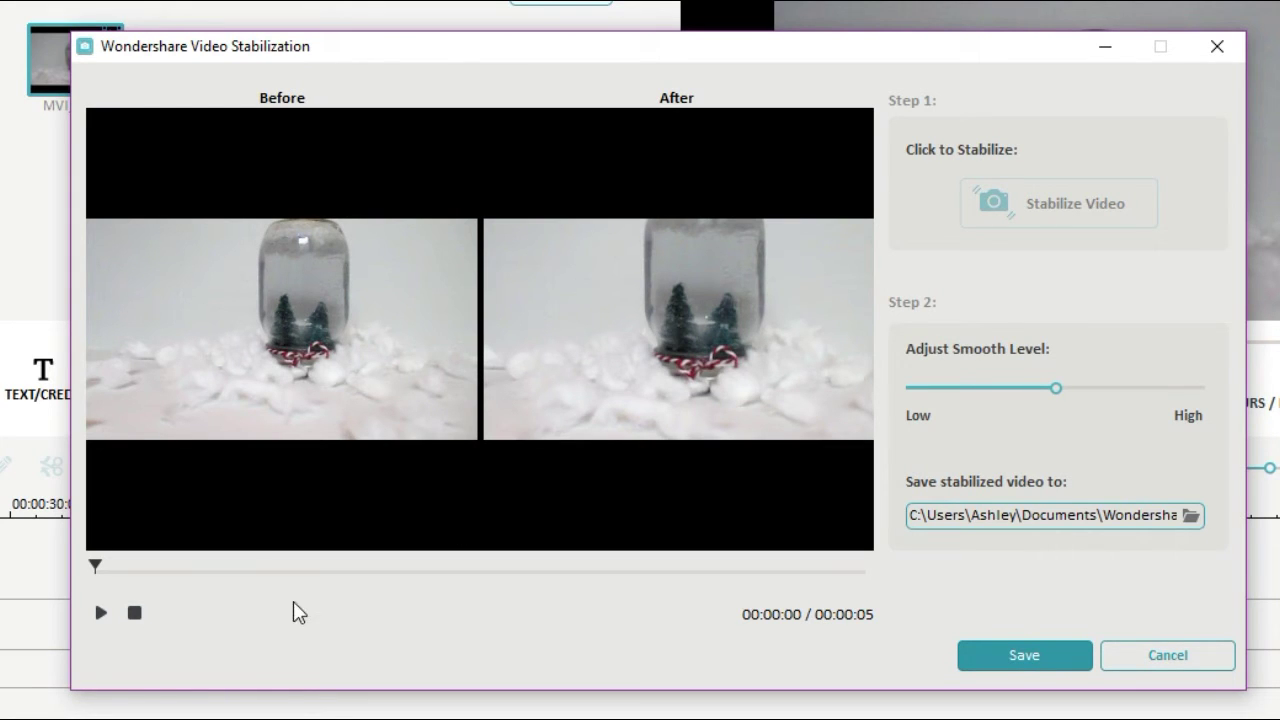
Compare Before/After at High smoothing, then settle on Low and replay the comparison
click(102, 614)
drag(1054, 382, 1074, 391)
click(1193, 386)
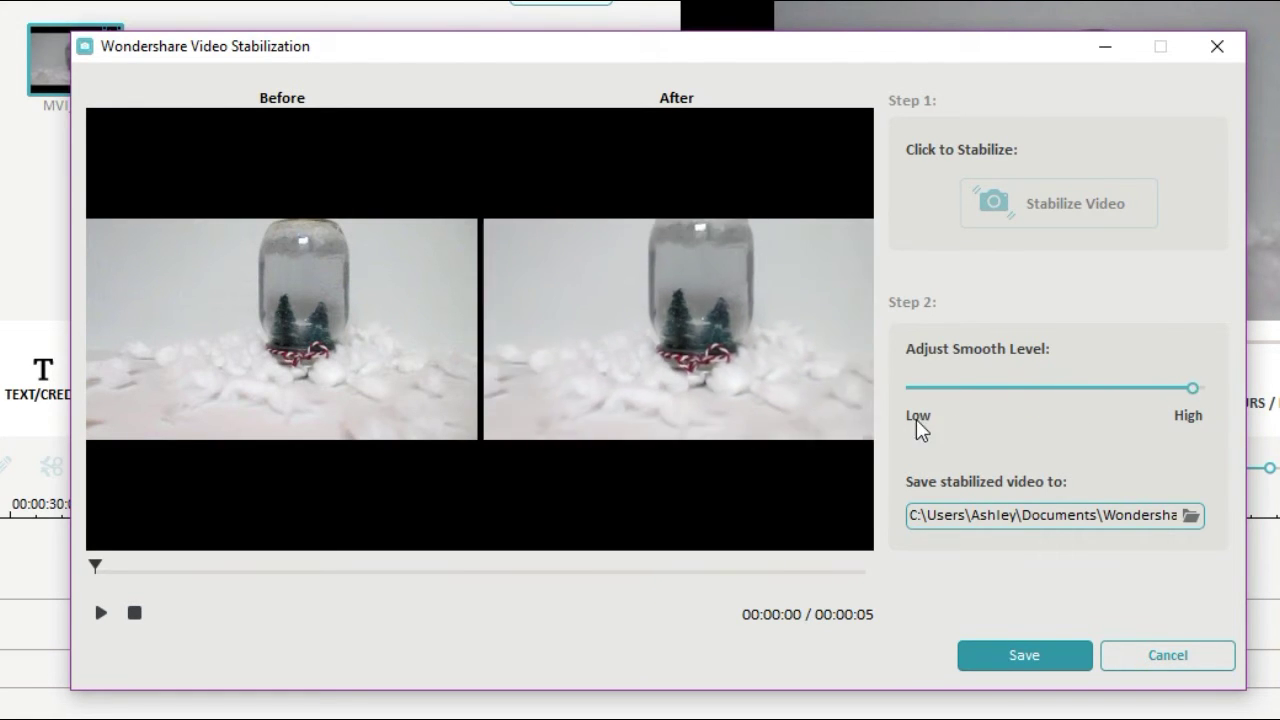
mouse_move(916, 387)
mouse_down()
mouse_move(1125, 403)
mouse_move(1154, 400)
mouse_move(1156, 386)
mouse_move(905, 384)
mouse_up()
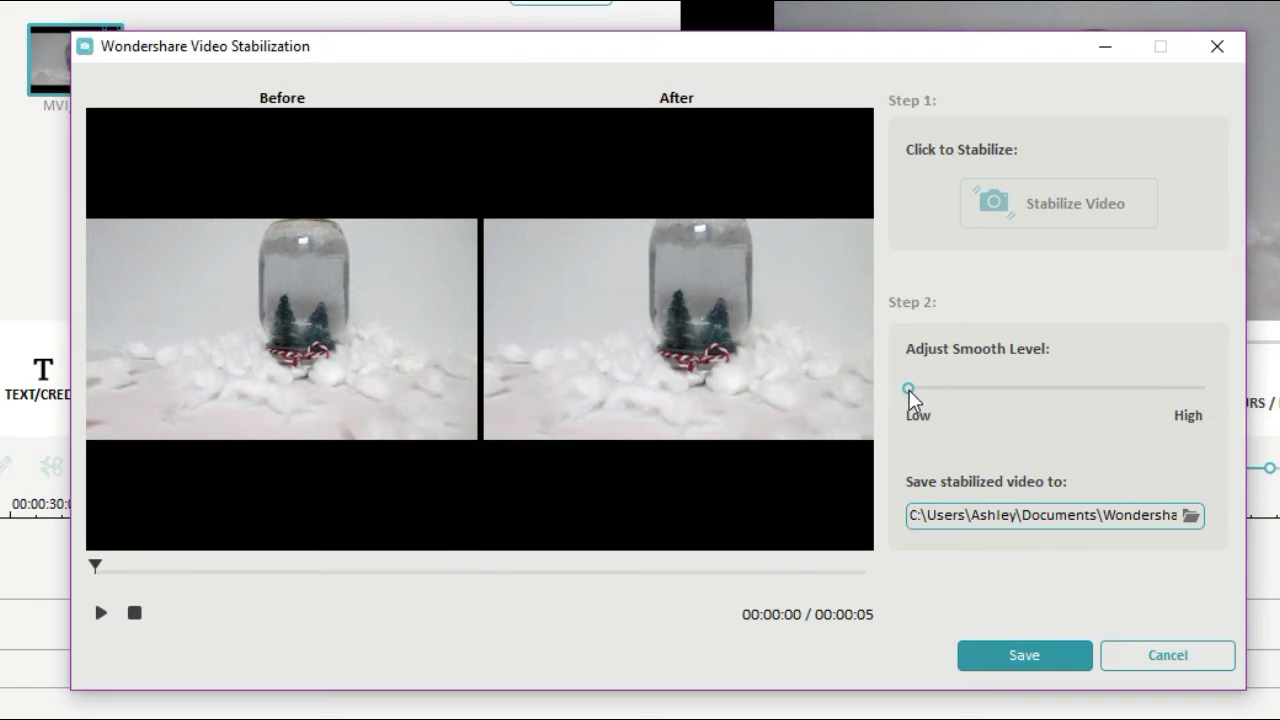
click(103, 614)
click(100, 614)
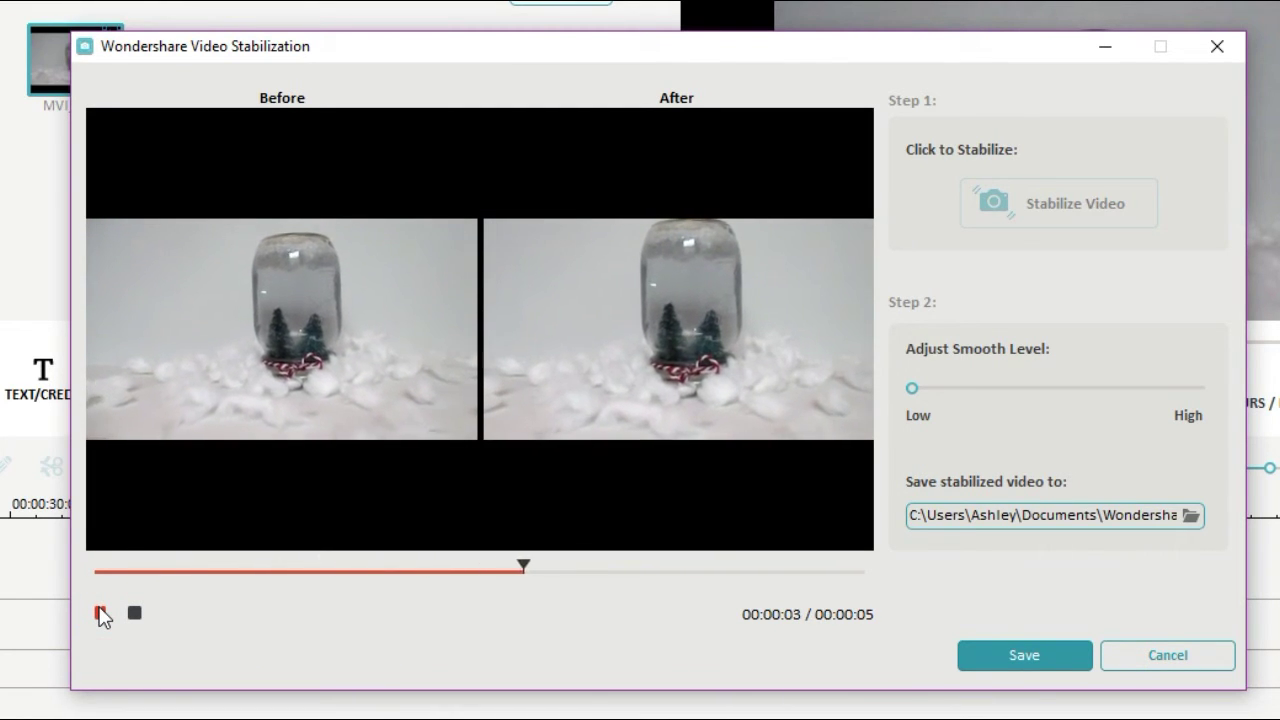
Stop the comparison, save the stabilized clip as MVI_0592_1, and play it
click(100, 614)
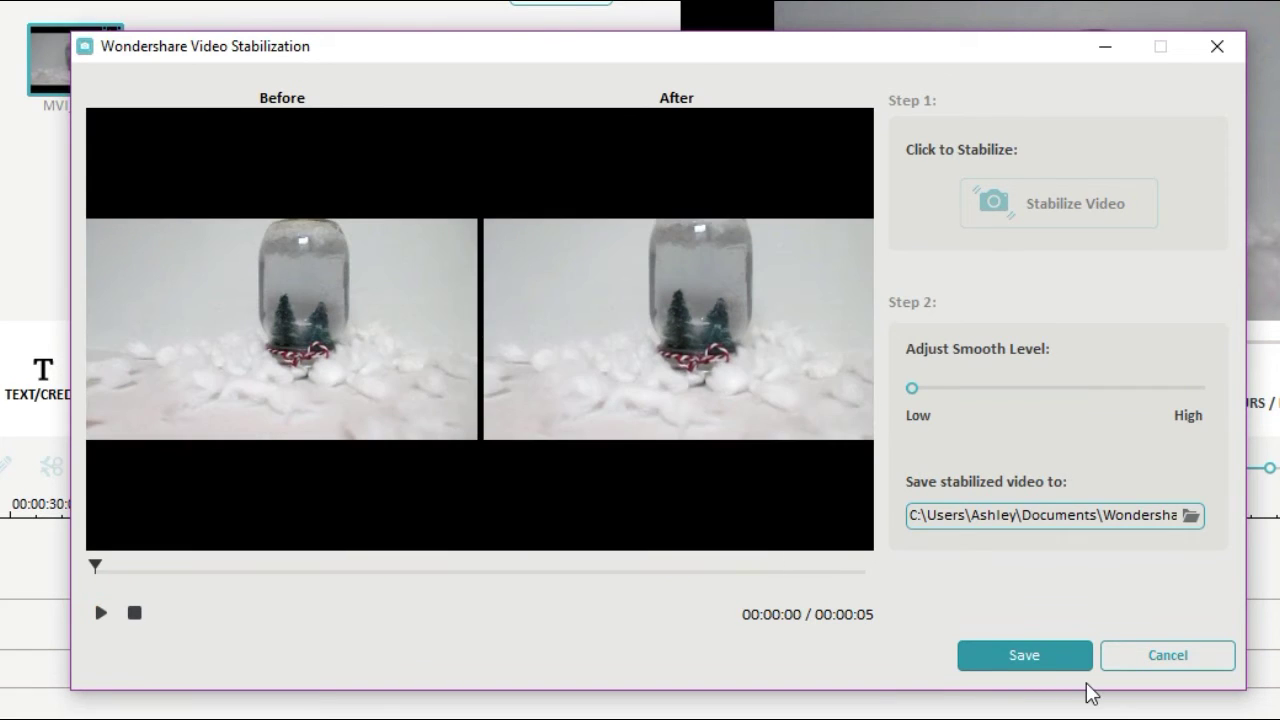
click(1027, 655)
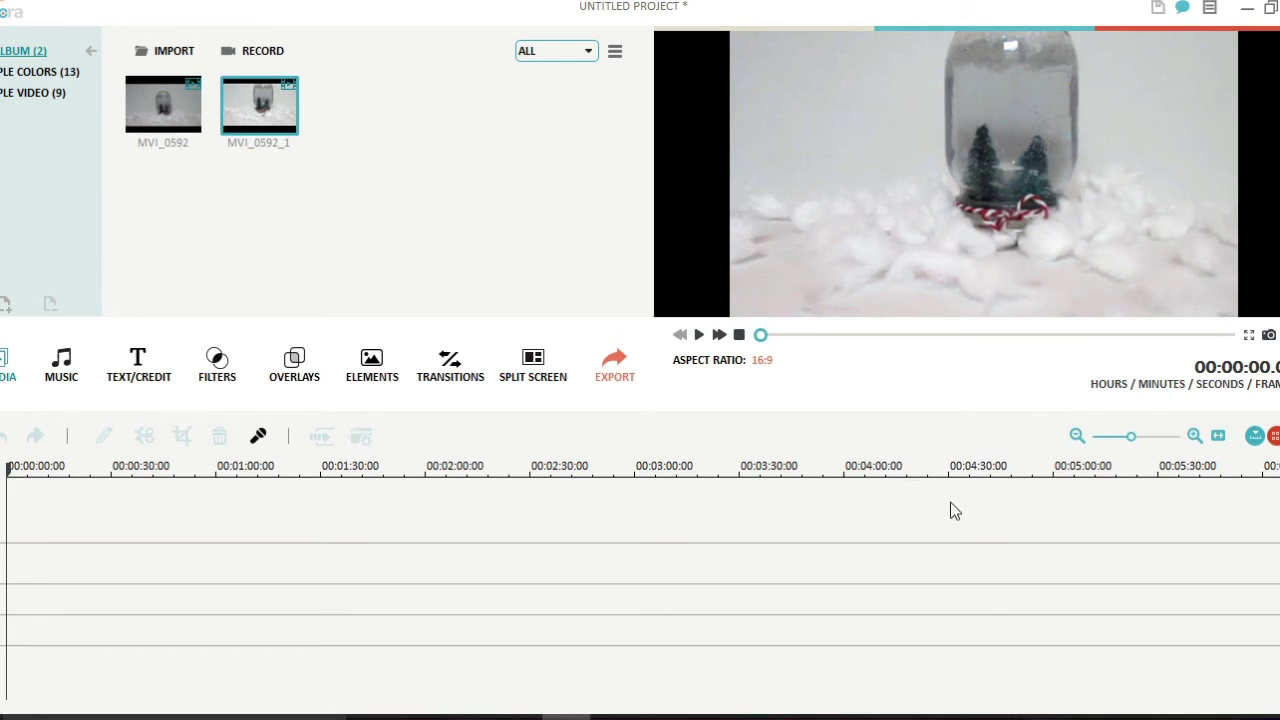
click(701, 339)
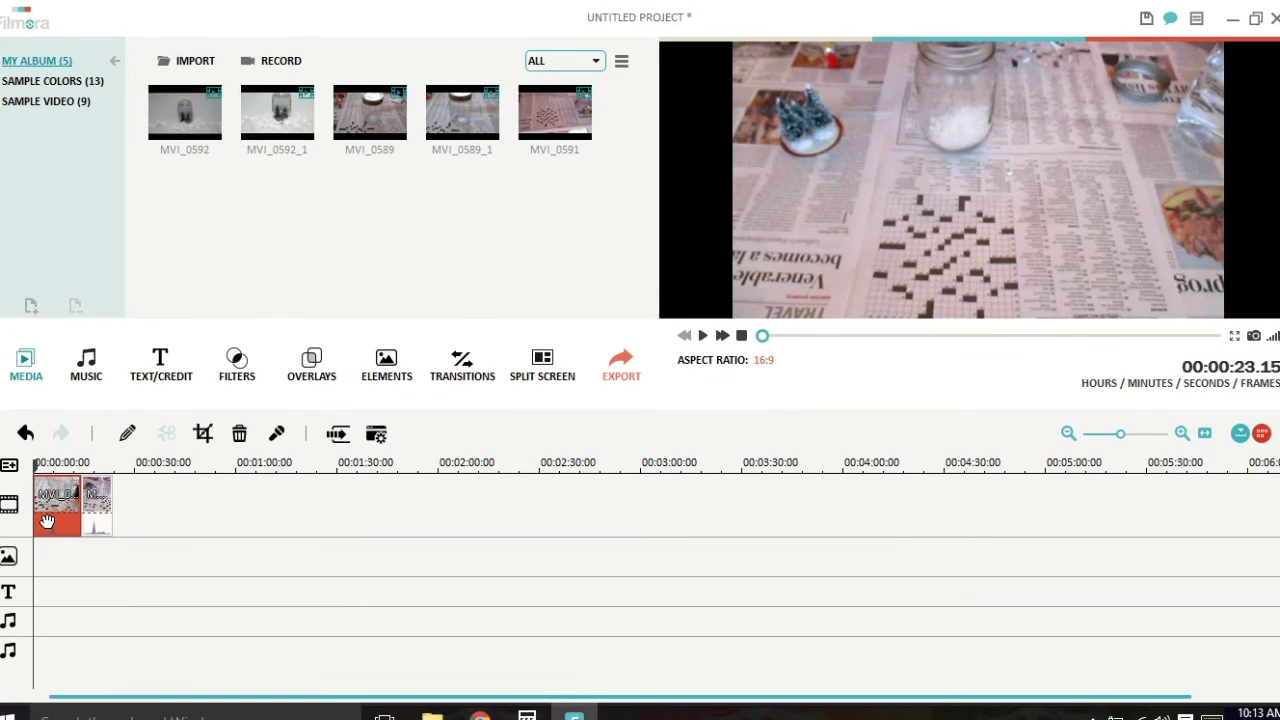
Delete the first timeline clip, then paste a copy of the remaining clip right after it
key(Delete)
click(48, 512)
right_click(52, 513)
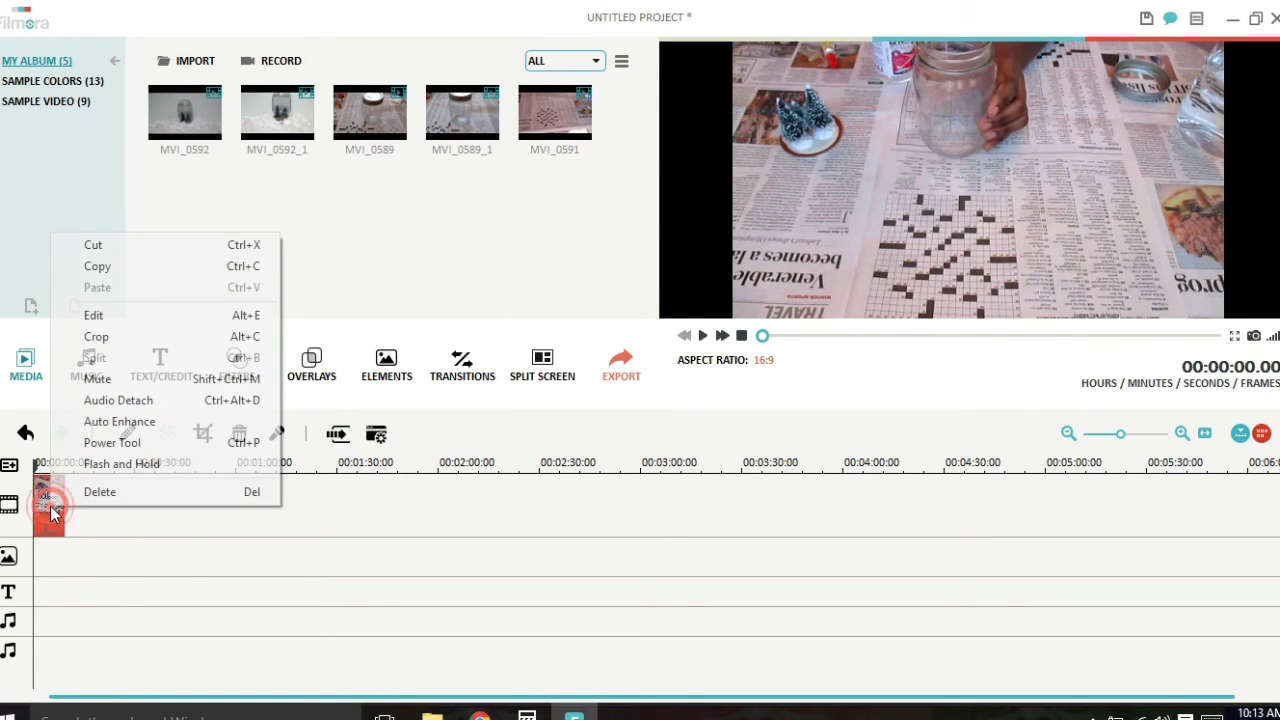
click(115, 265)
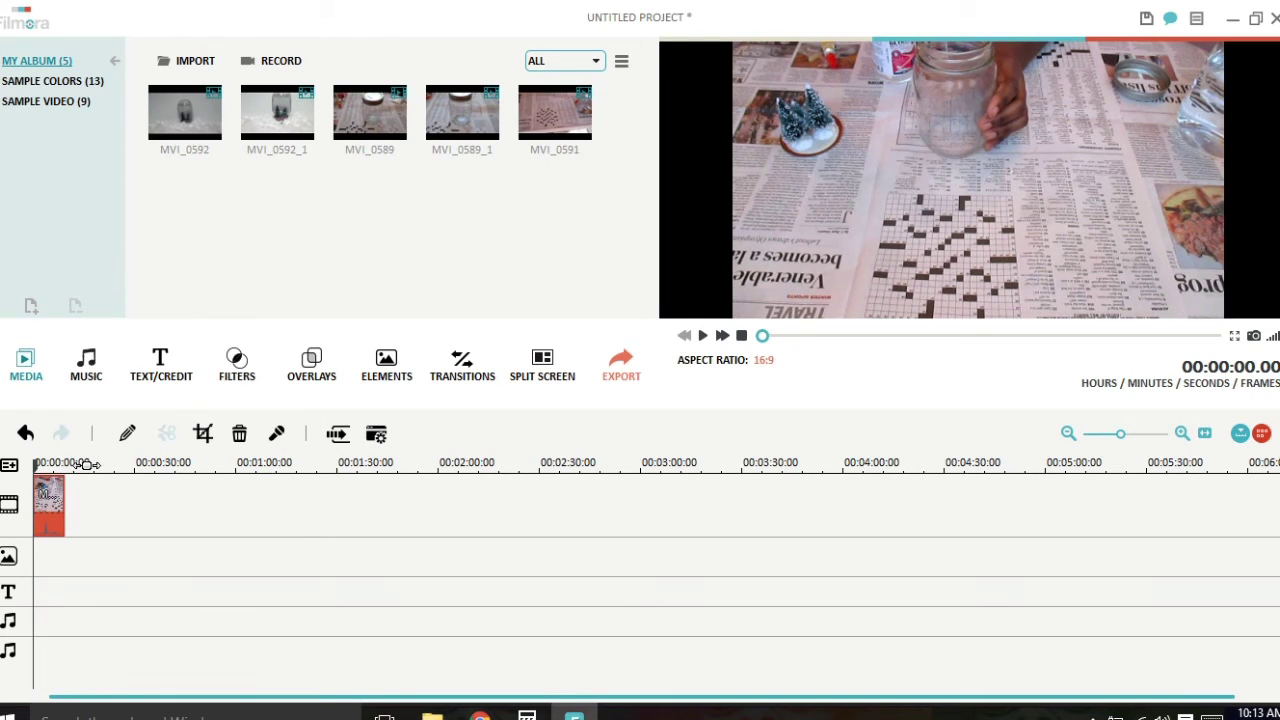
click(85, 465)
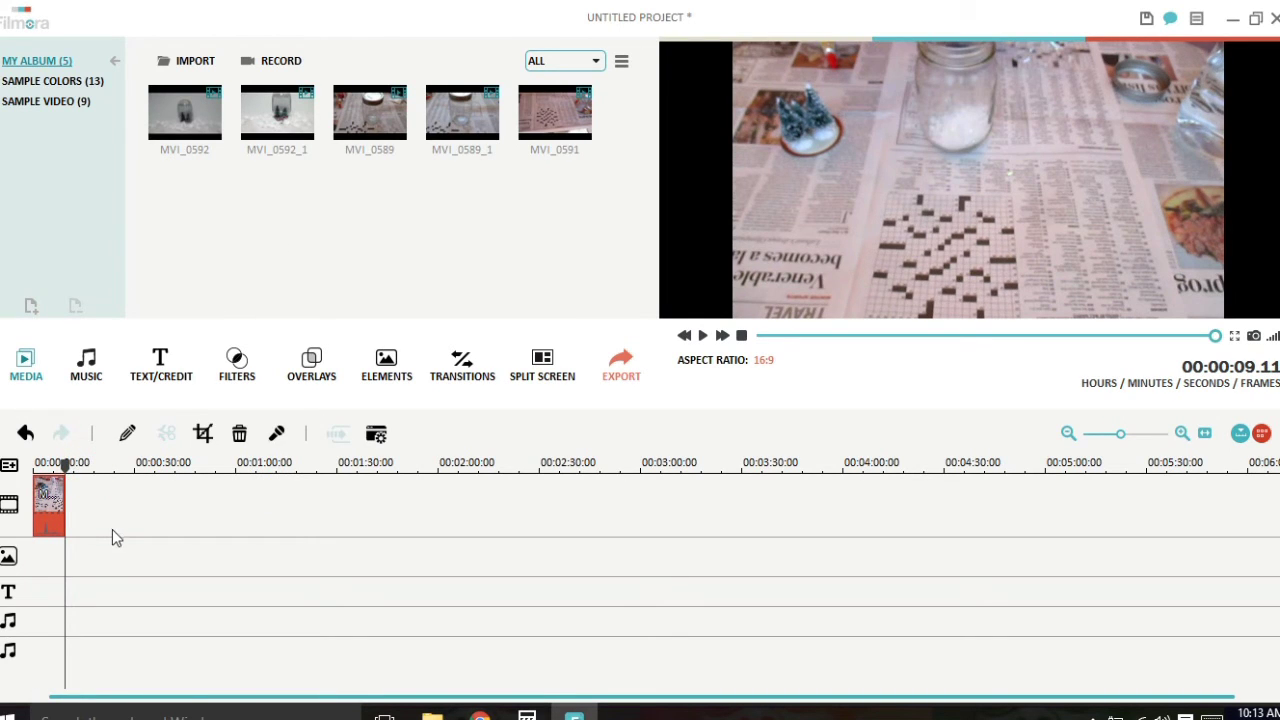
key(ctrl+v)
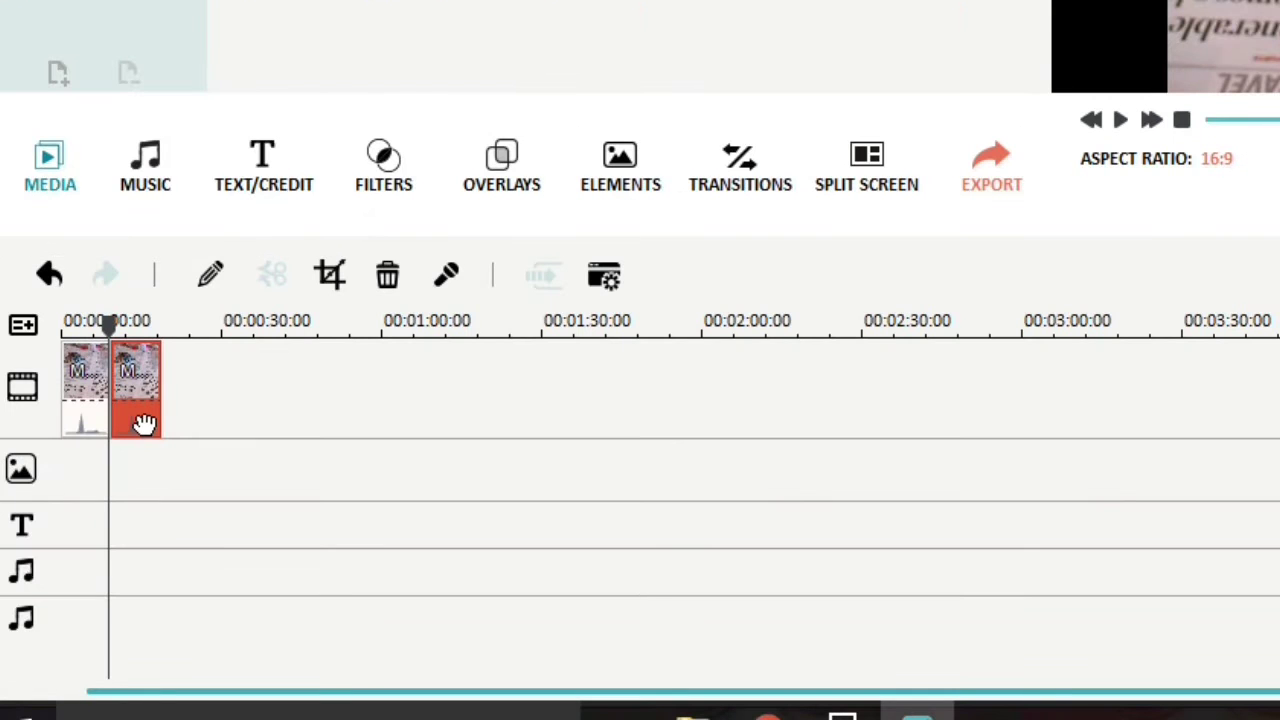
Enable 'Play video clip in reverse' in the second clip's Edit settings and confirm
right_click(144, 424)
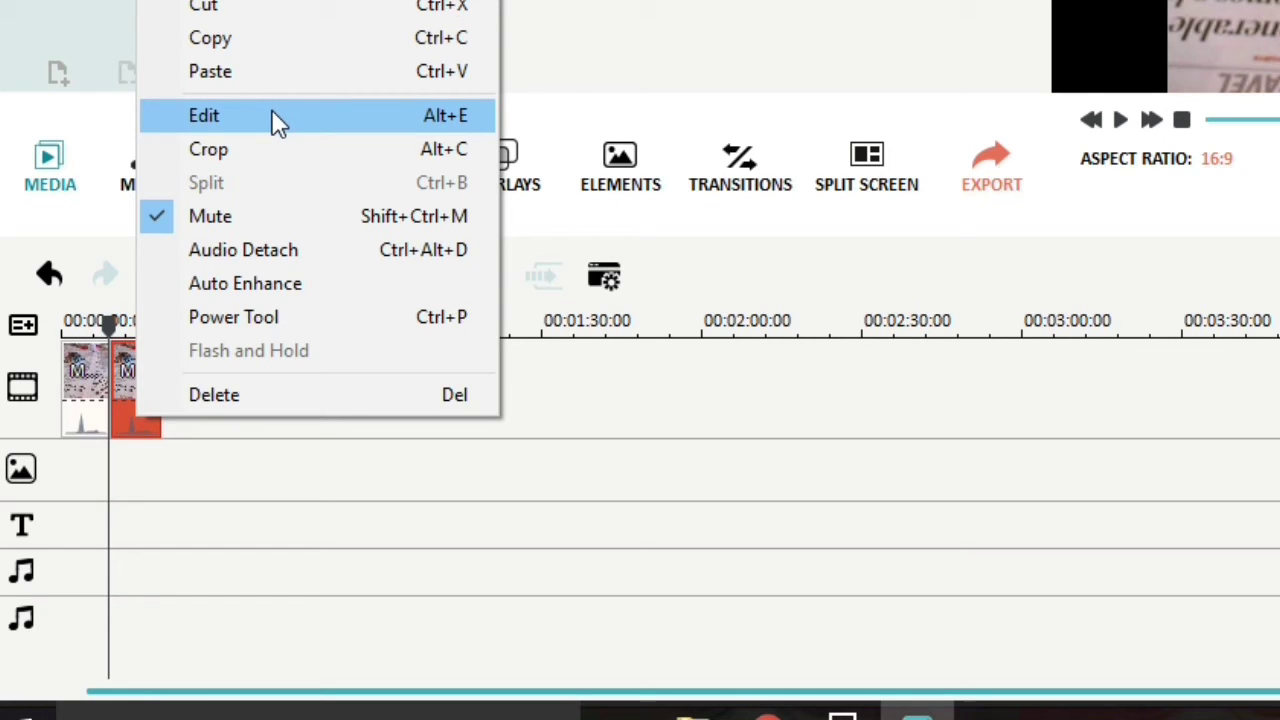
click(269, 112)
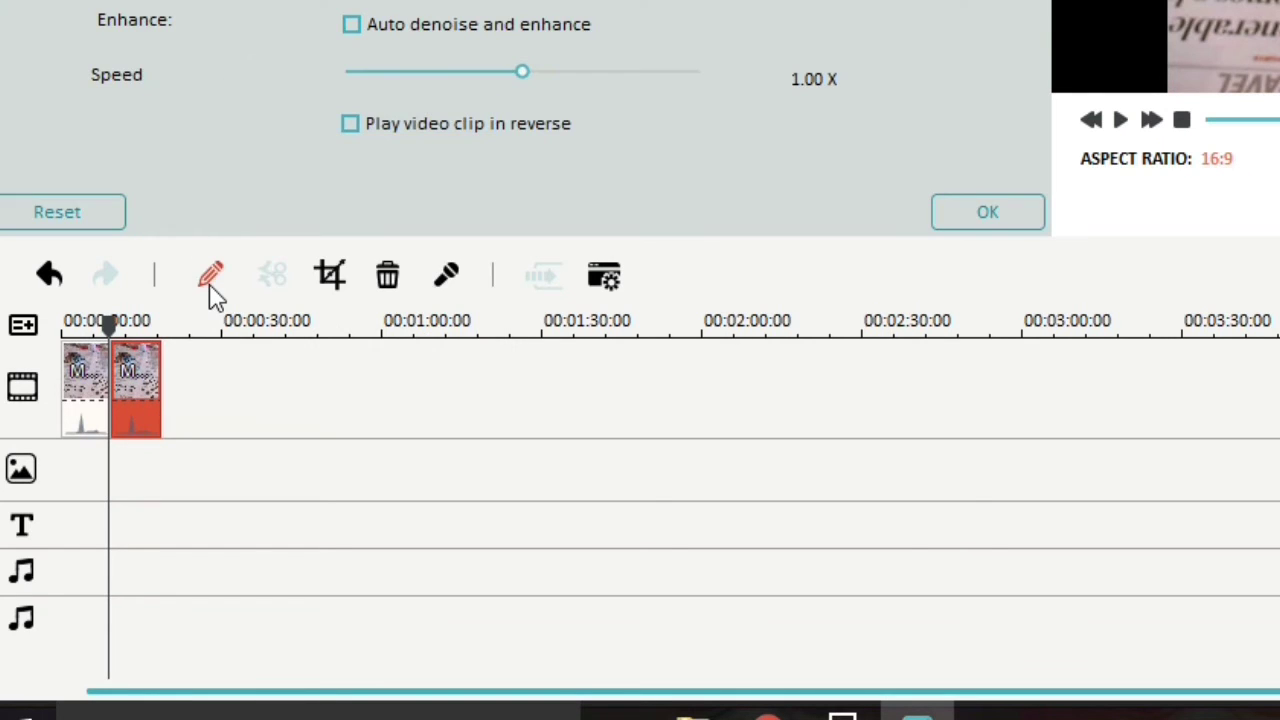
click(352, 123)
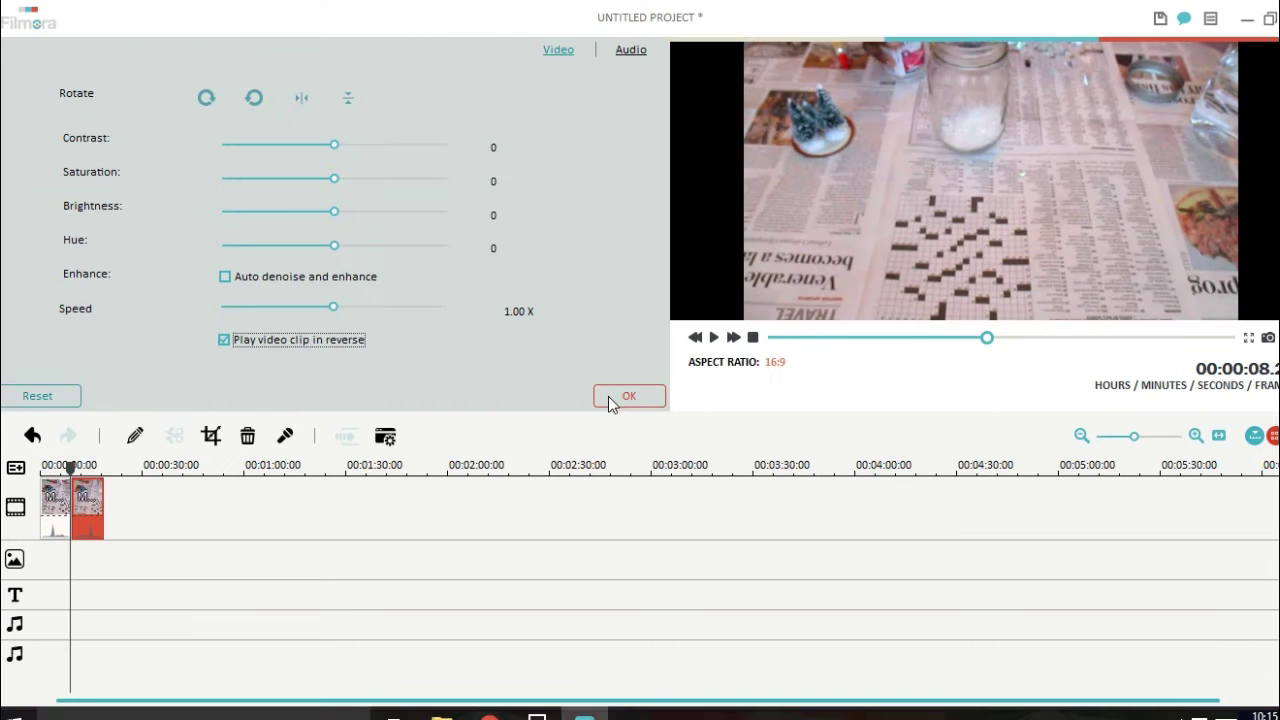
click(960, 210)
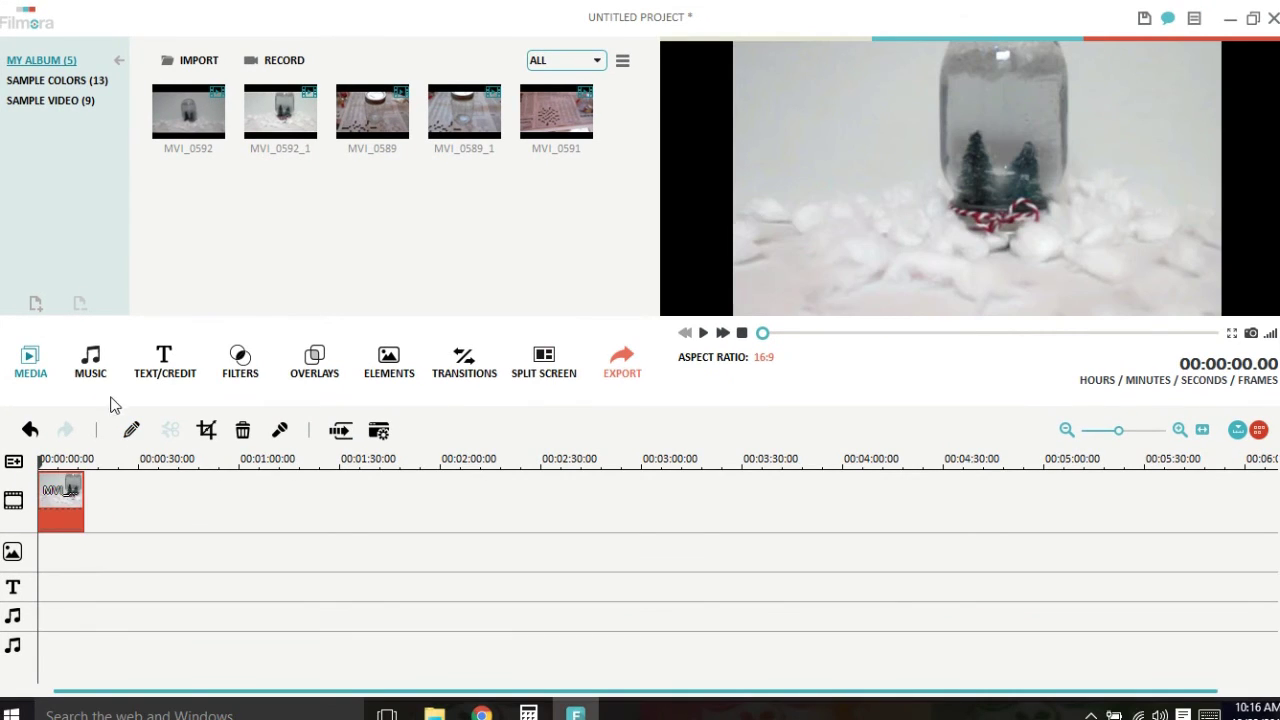
Preview Christmas titles: Holiday Title 5, 6, 7, 2, reindeer and red banner; then show filters
click(153, 370)
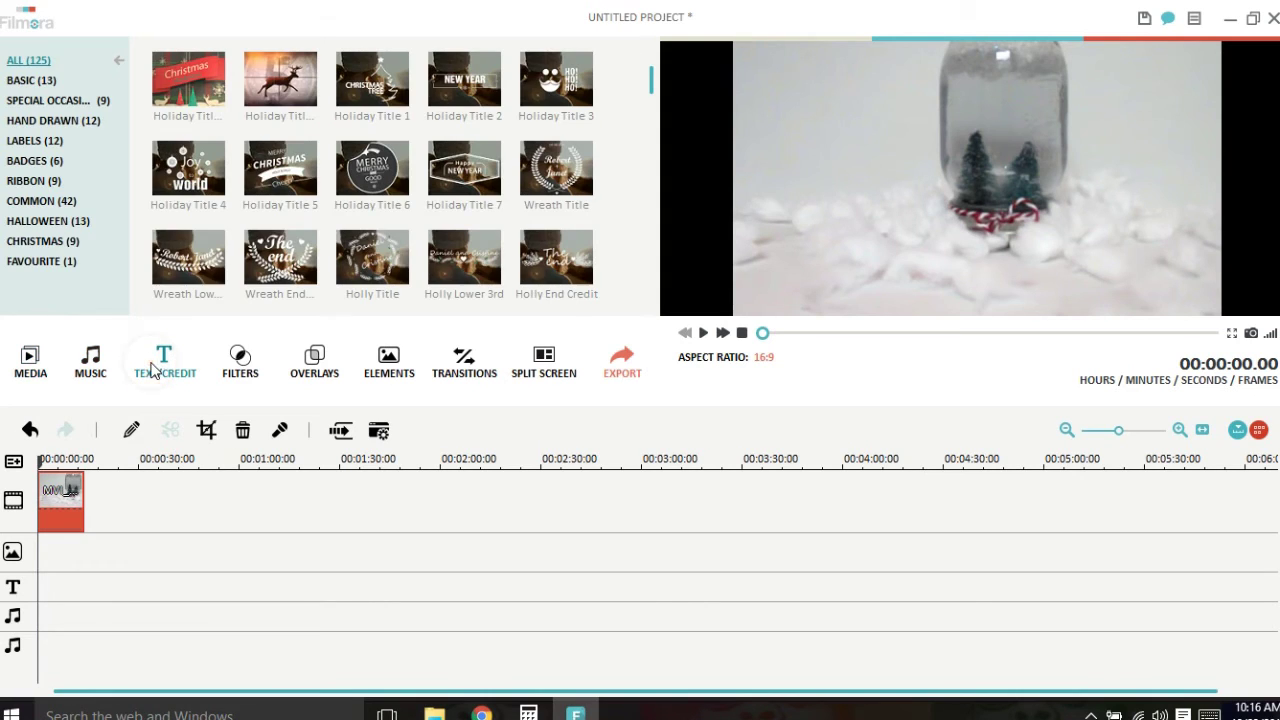
click(74, 243)
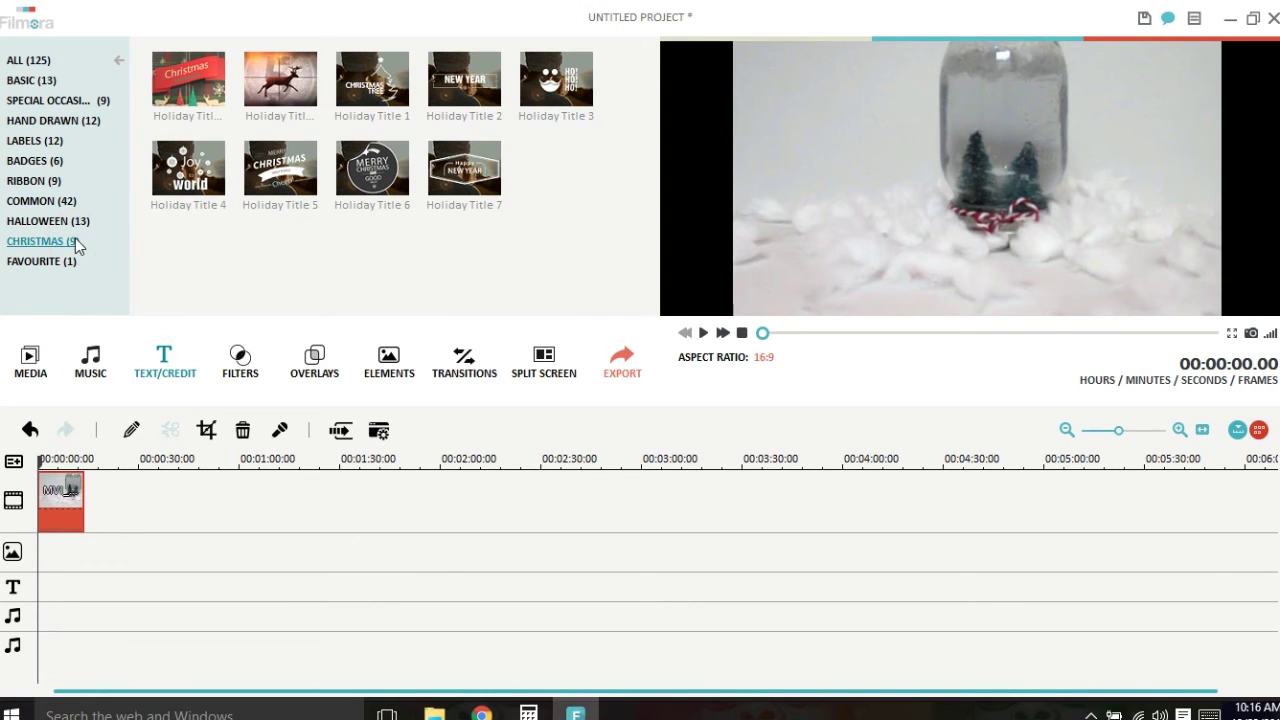
click(308, 176)
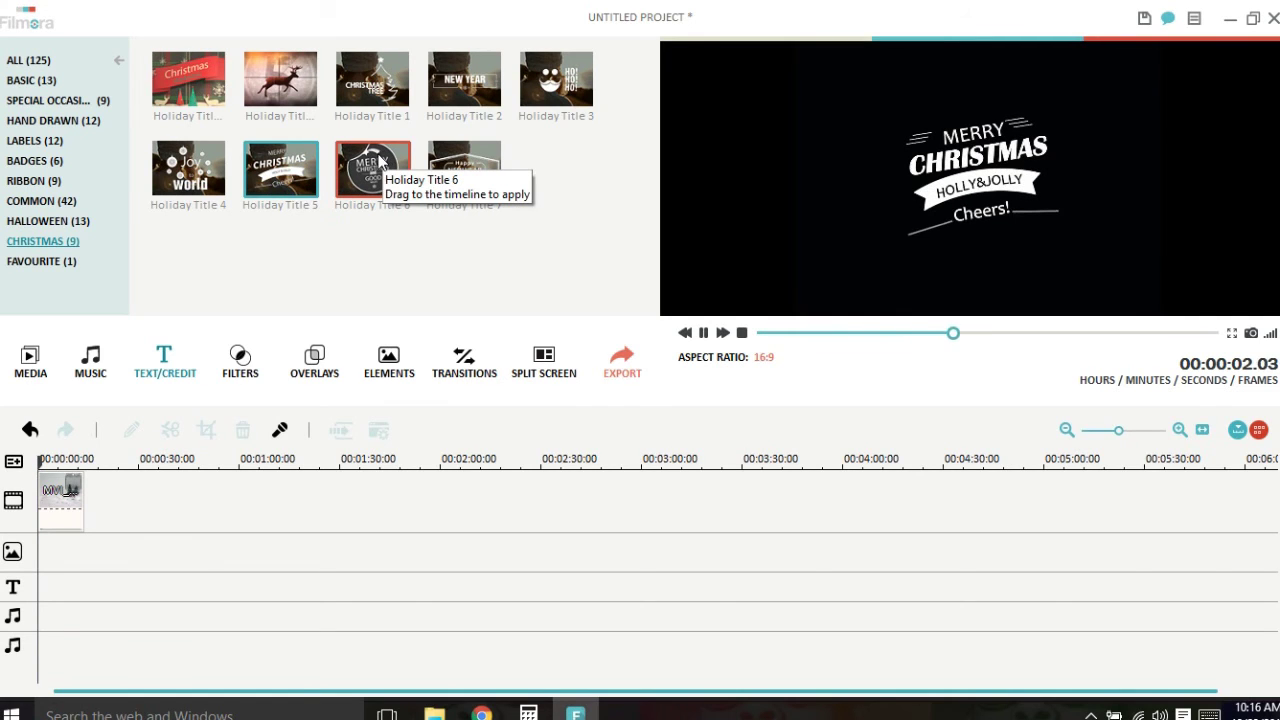
click(379, 160)
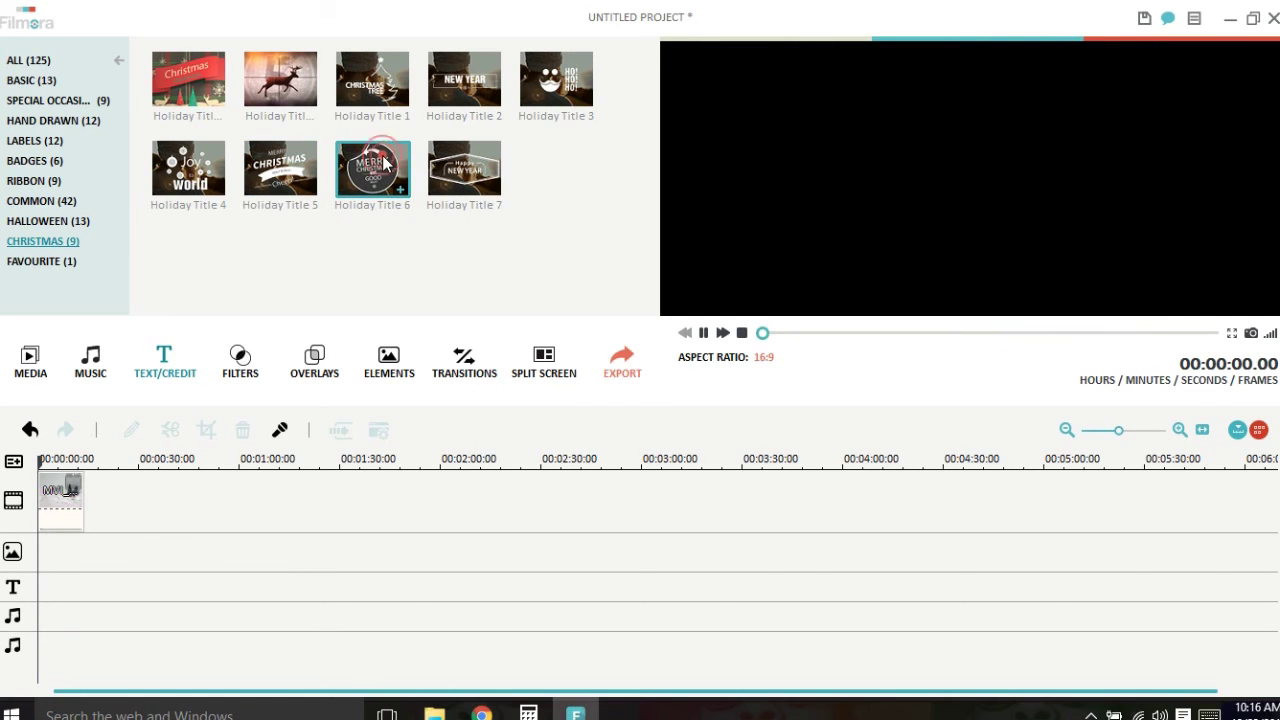
click(465, 178)
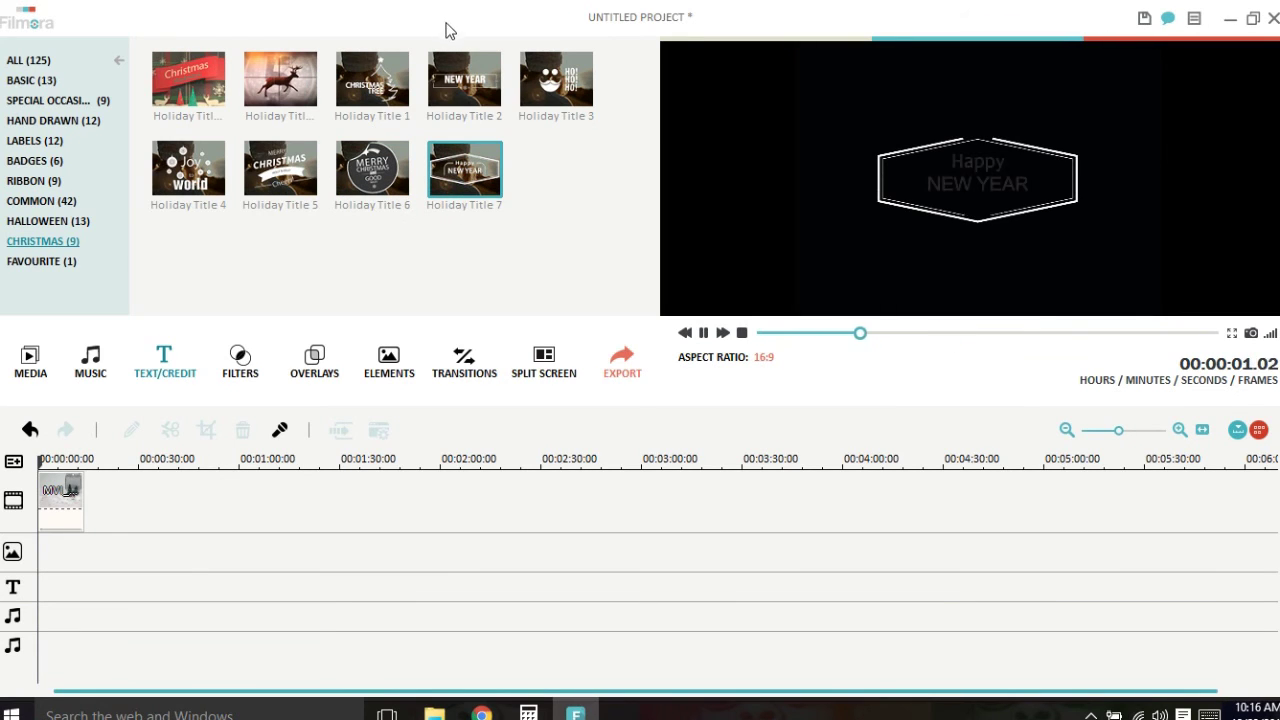
click(459, 95)
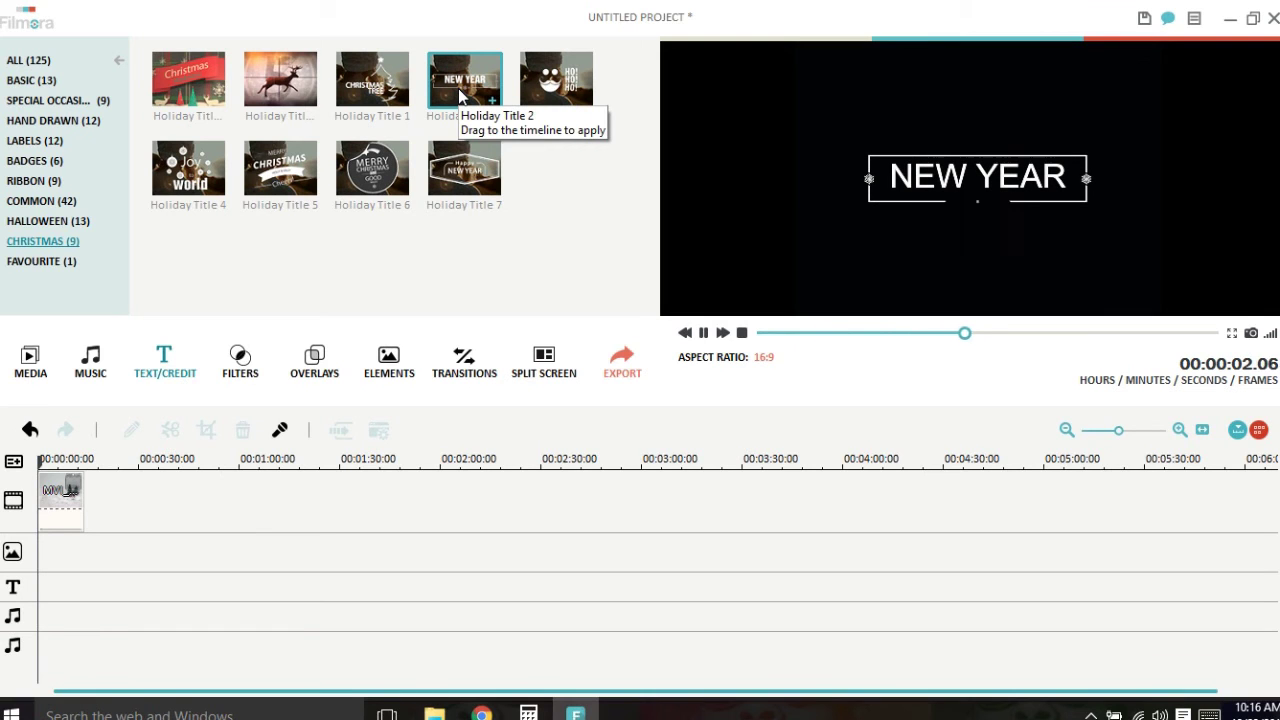
click(268, 76)
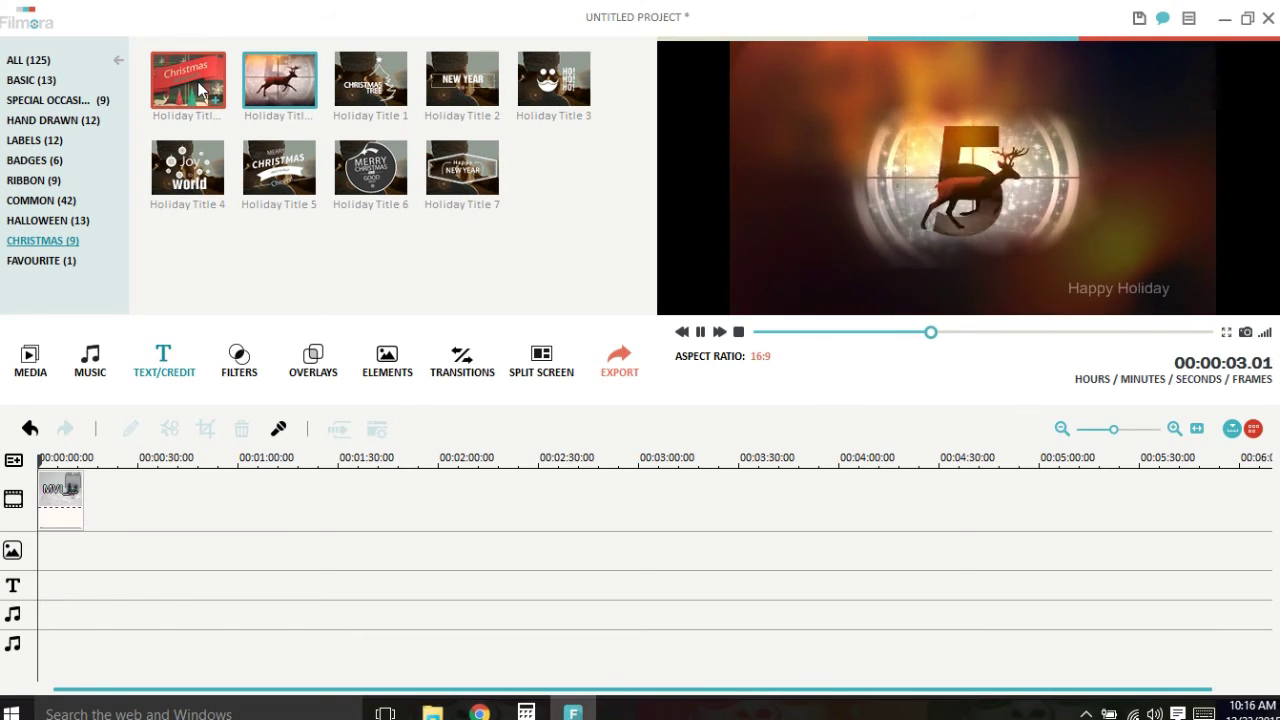
click(199, 89)
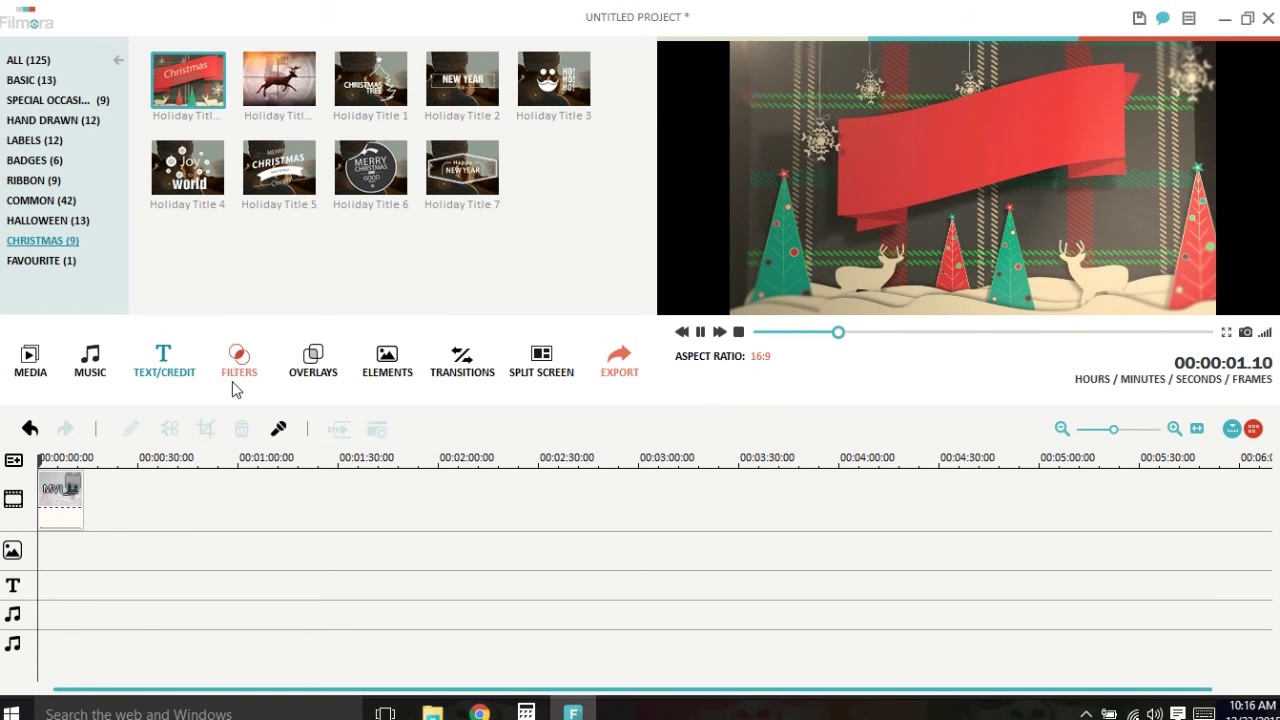
click(243, 378)
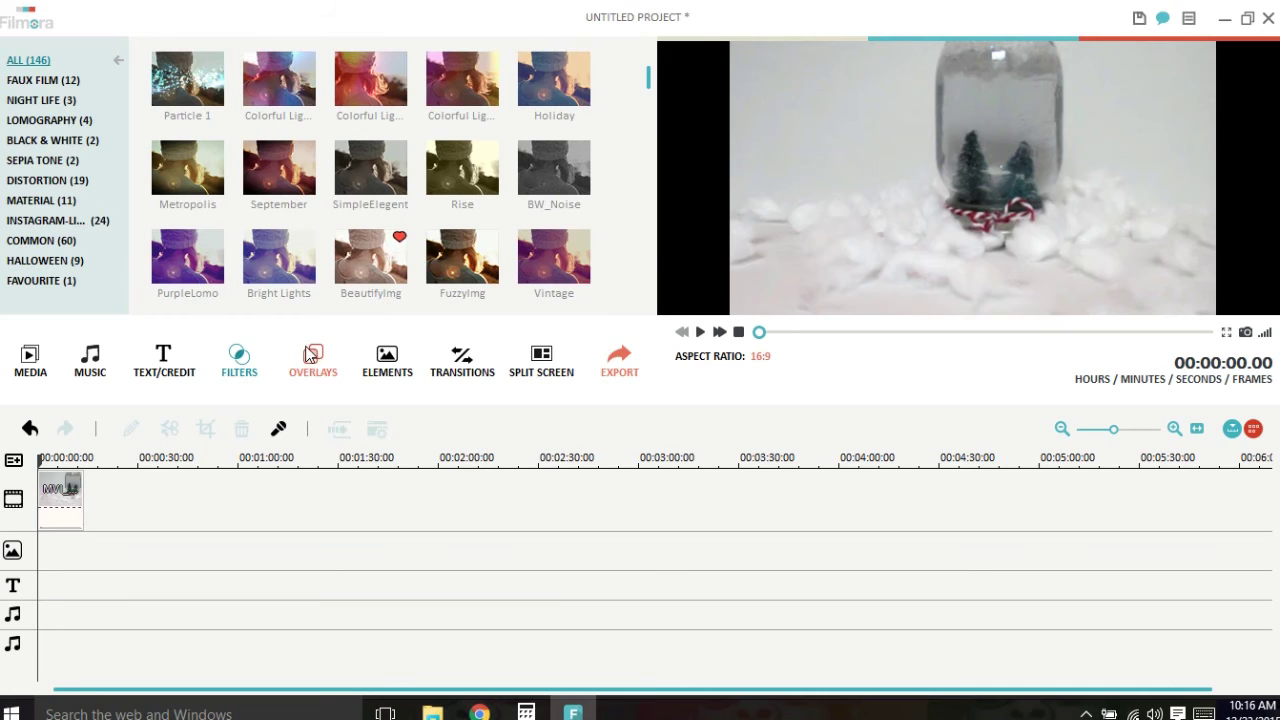
Preview Christmas overlays Snow 2, Flare 2, Winter Storm 5 and Snow Flake 5 on the clip
click(330, 358)
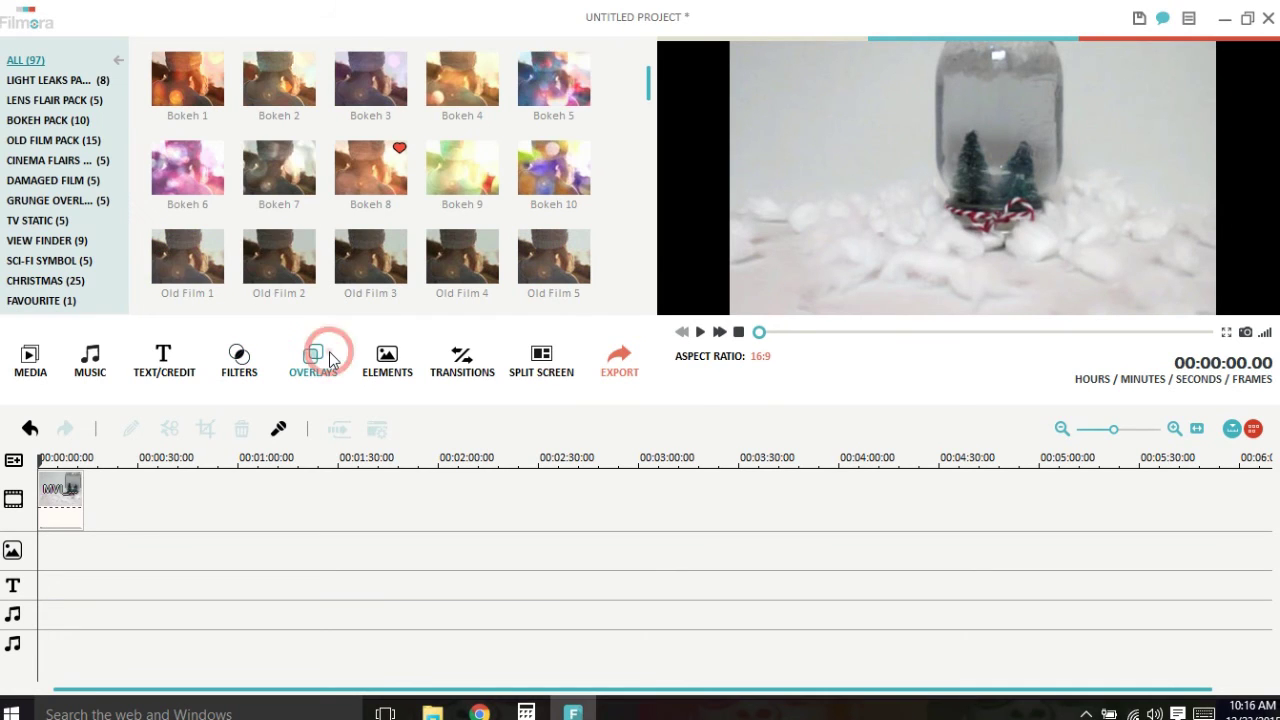
click(80, 284)
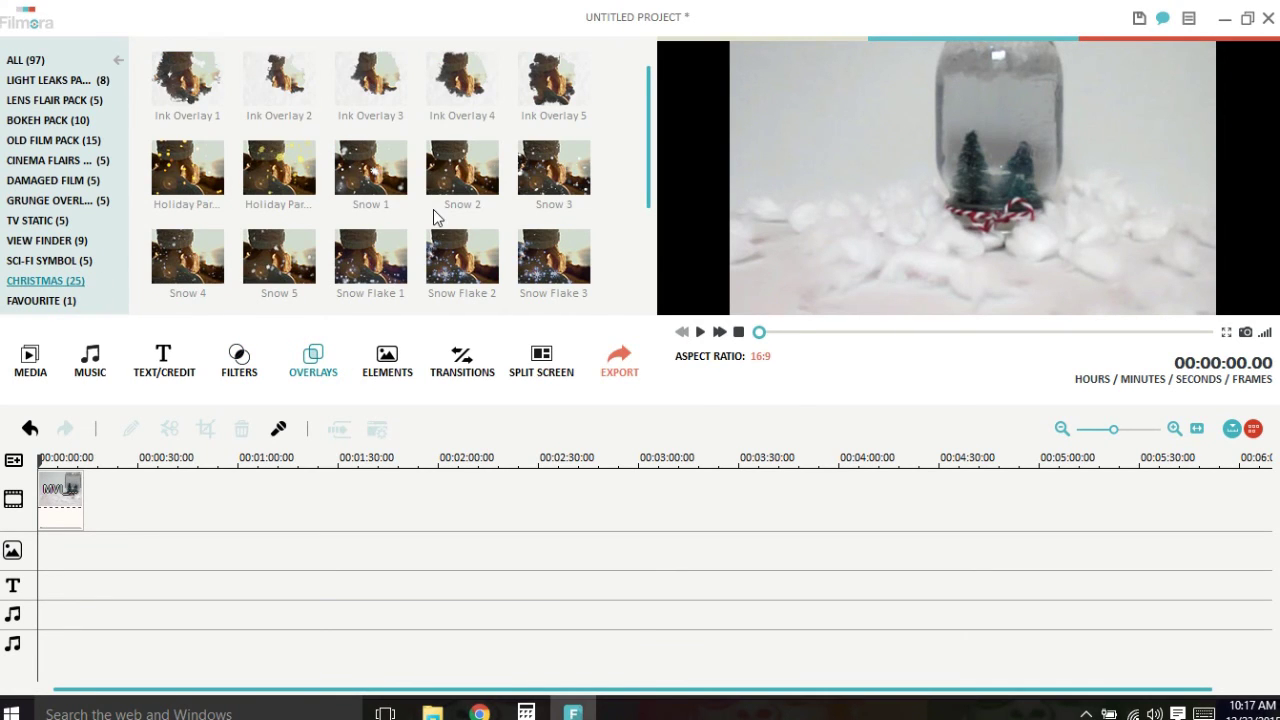
click(467, 178)
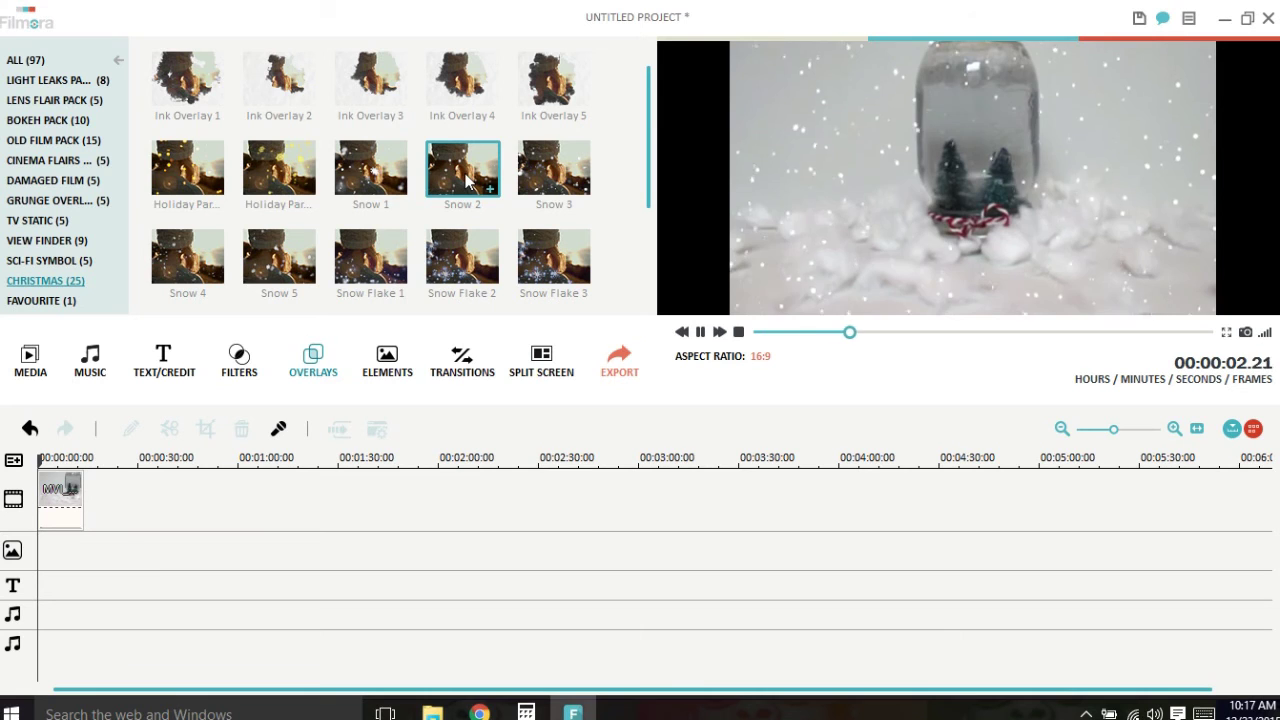
scroll(650, 122, down, 3)
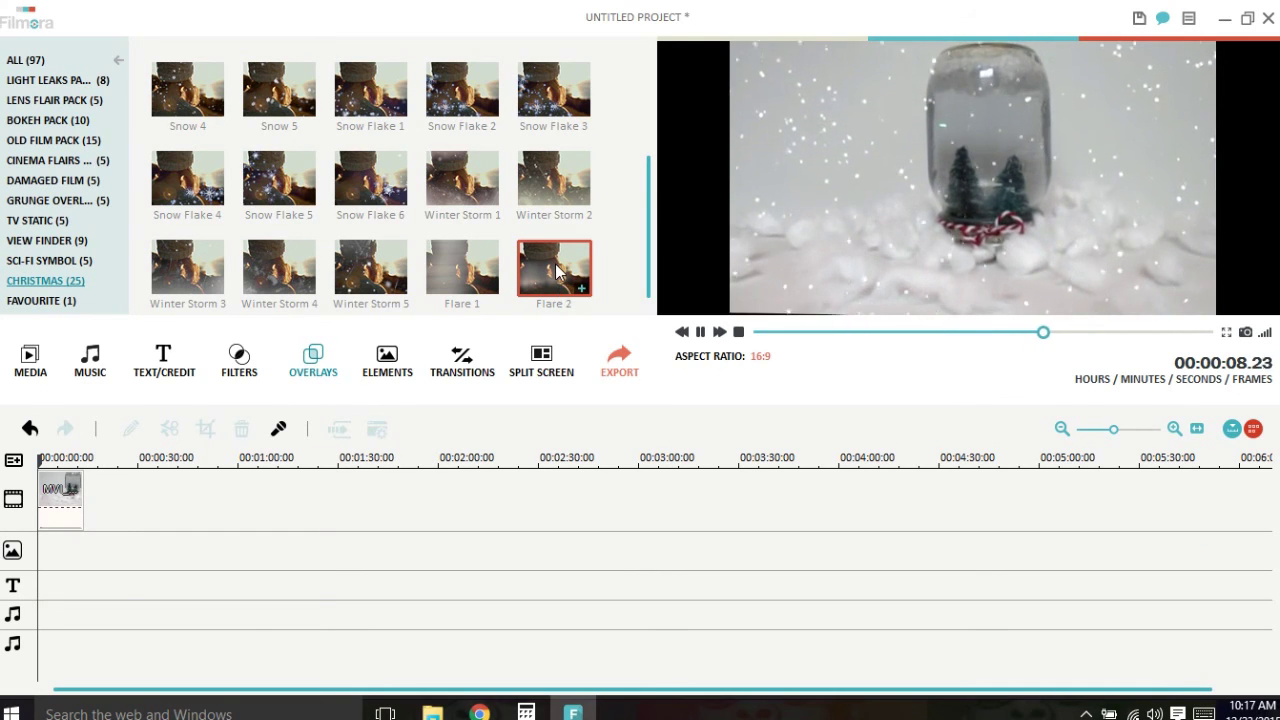
click(558, 271)
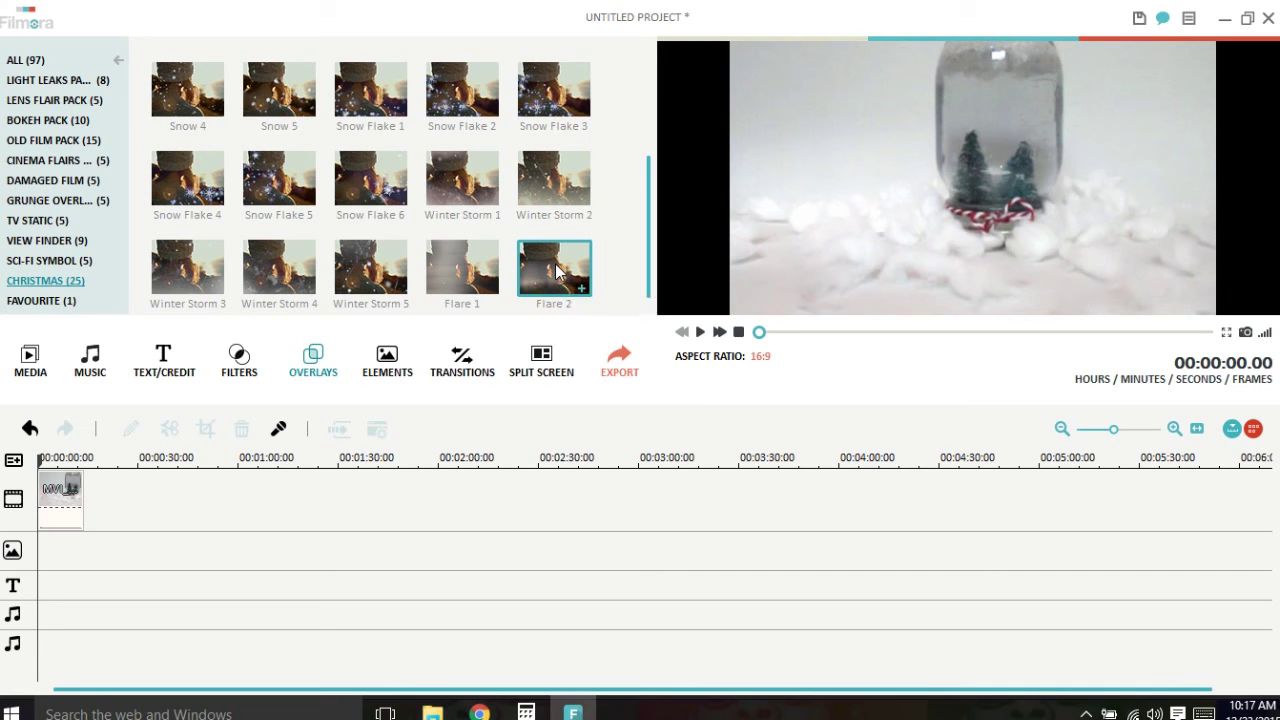
click(350, 265)
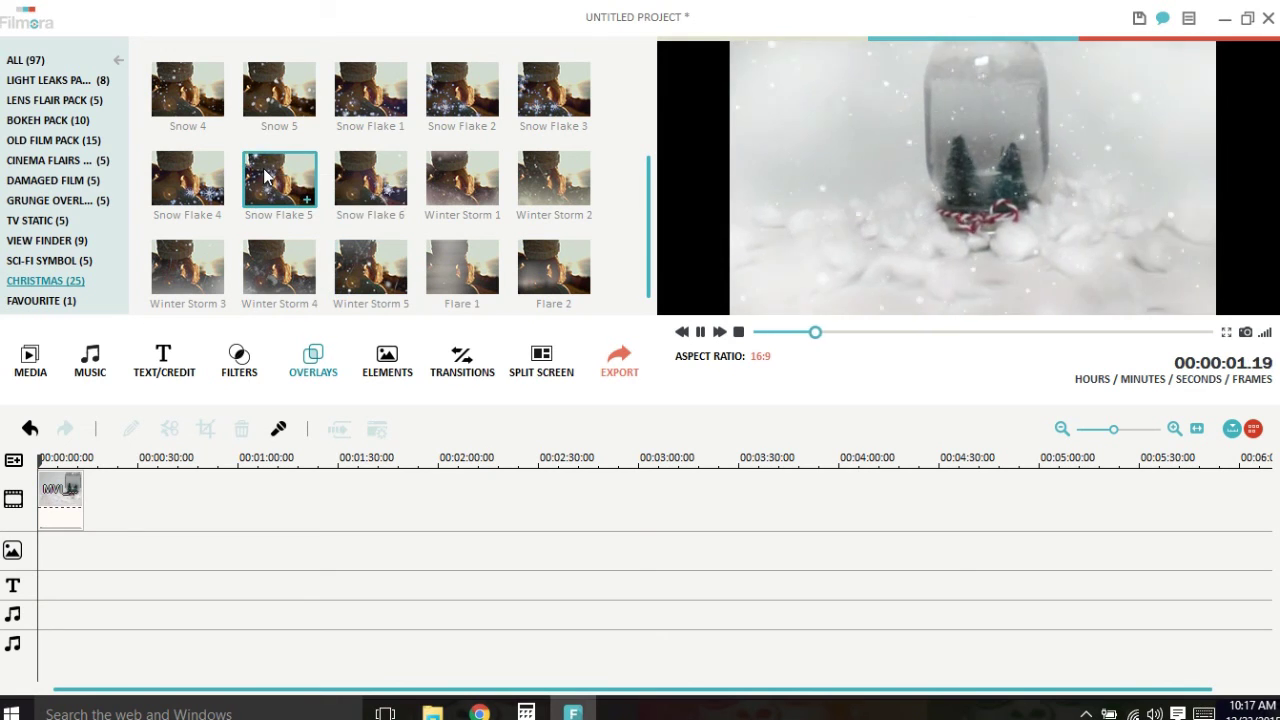
click(256, 163)
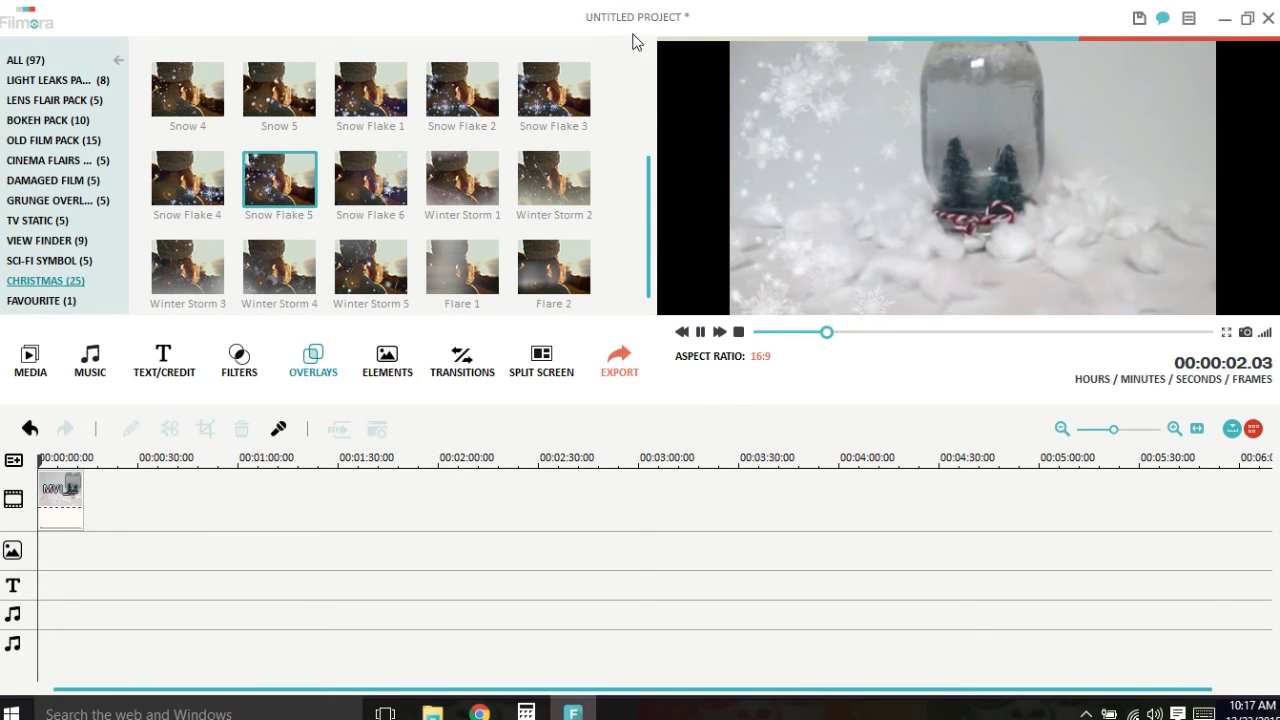
Preview Holiday Particle 2, Snow 5, Ink Overlay 2 and Ink Overlay 4, then show elements
click(646, 88)
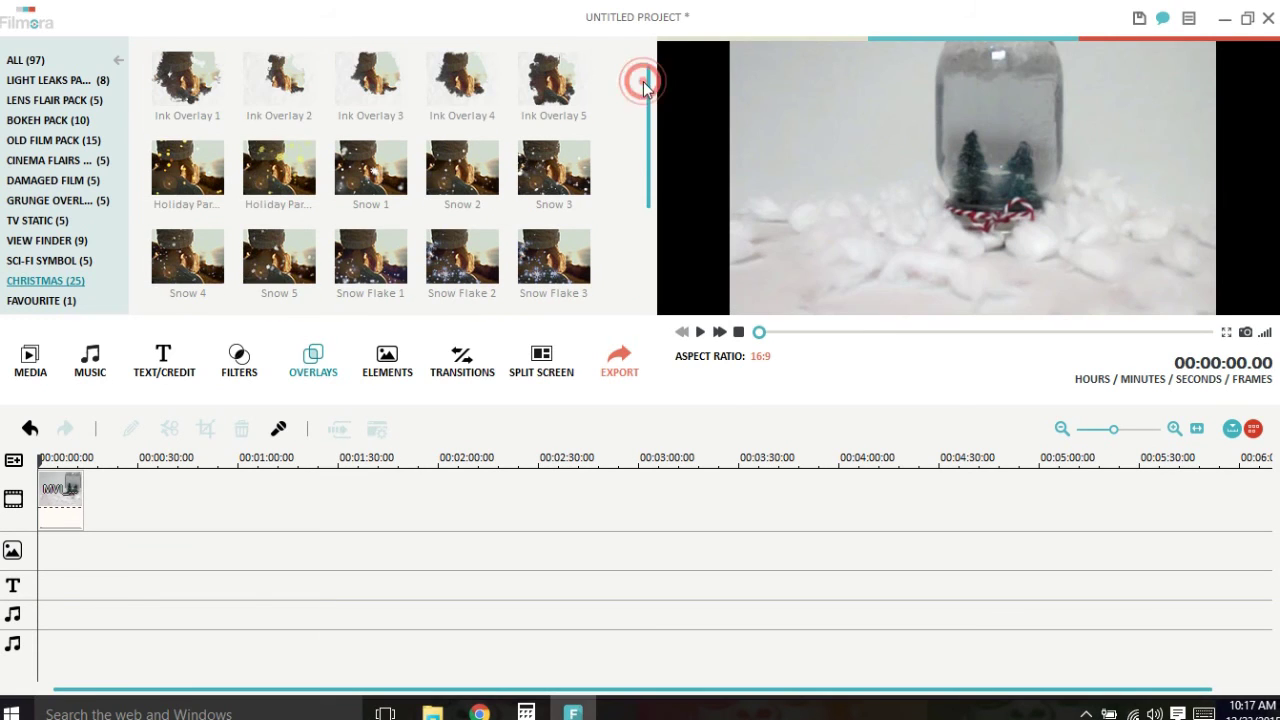
click(265, 190)
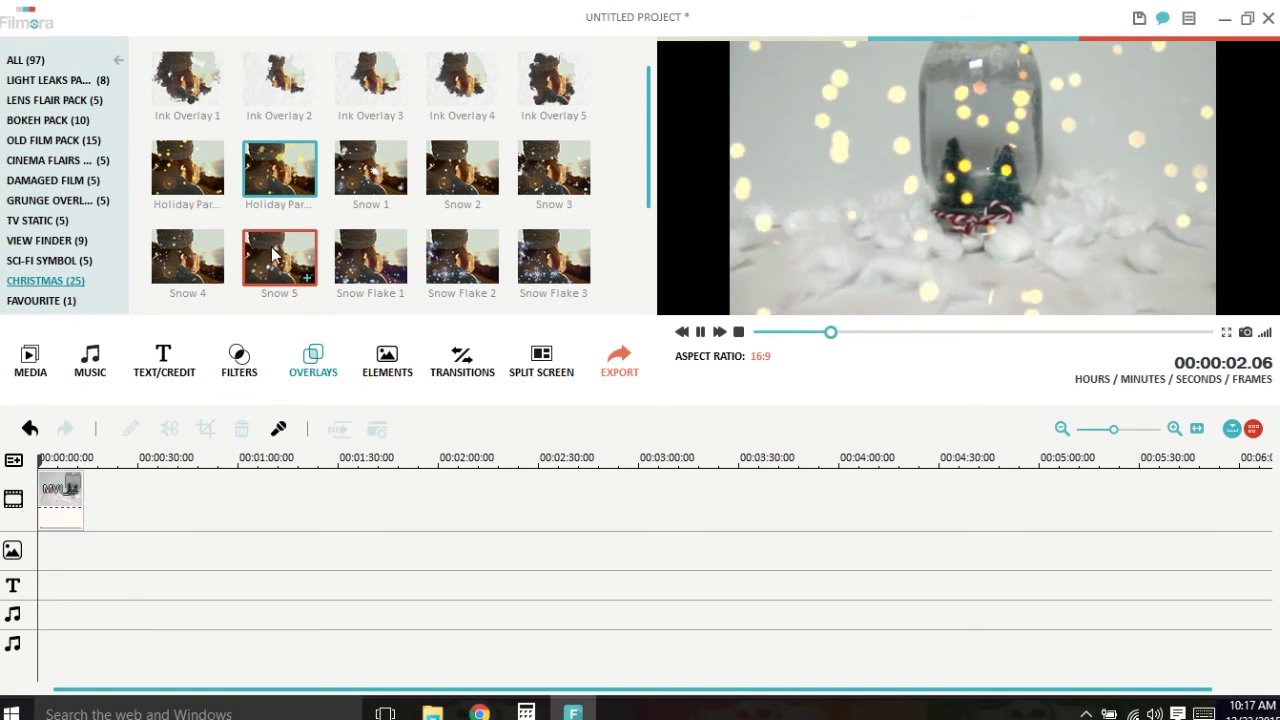
click(273, 255)
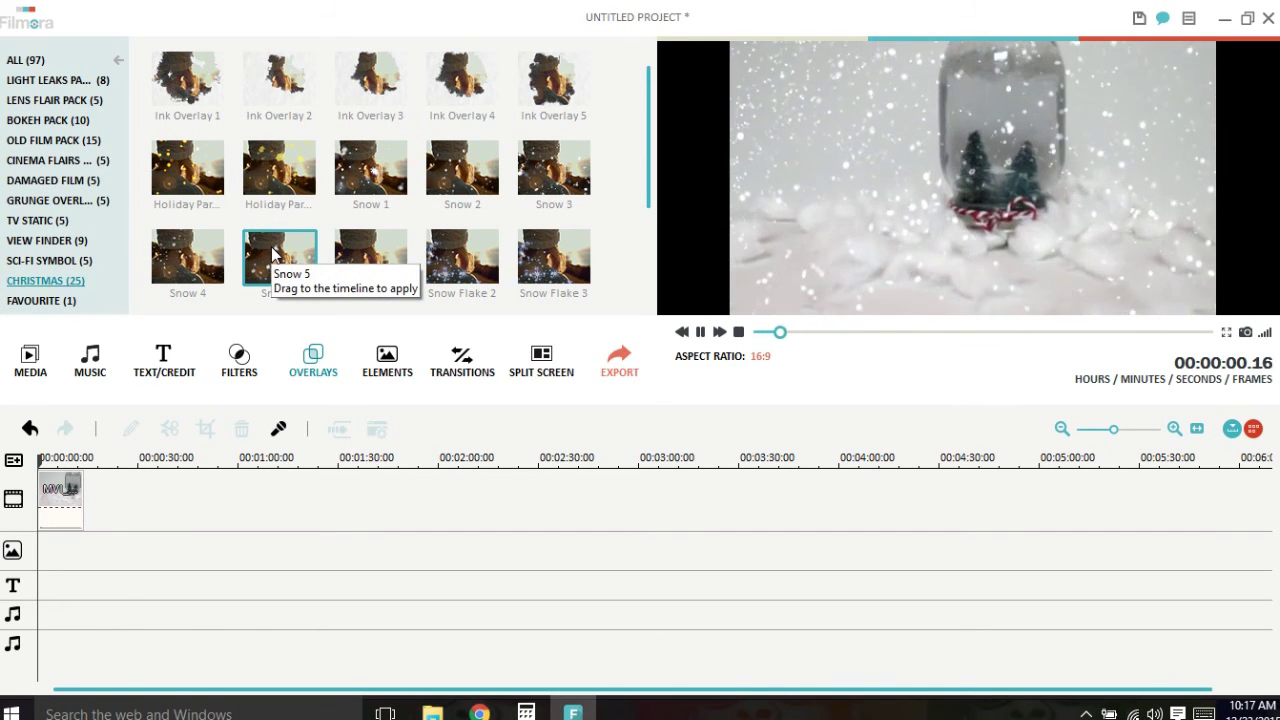
click(287, 77)
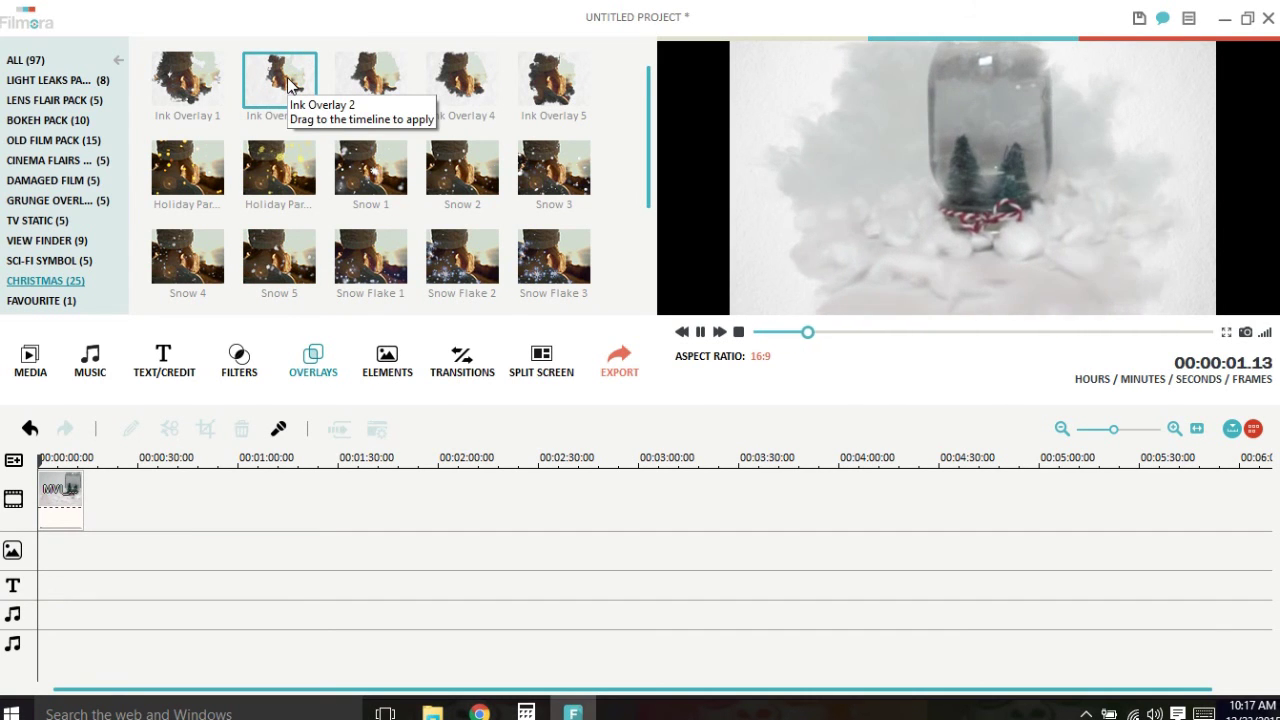
click(490, 75)
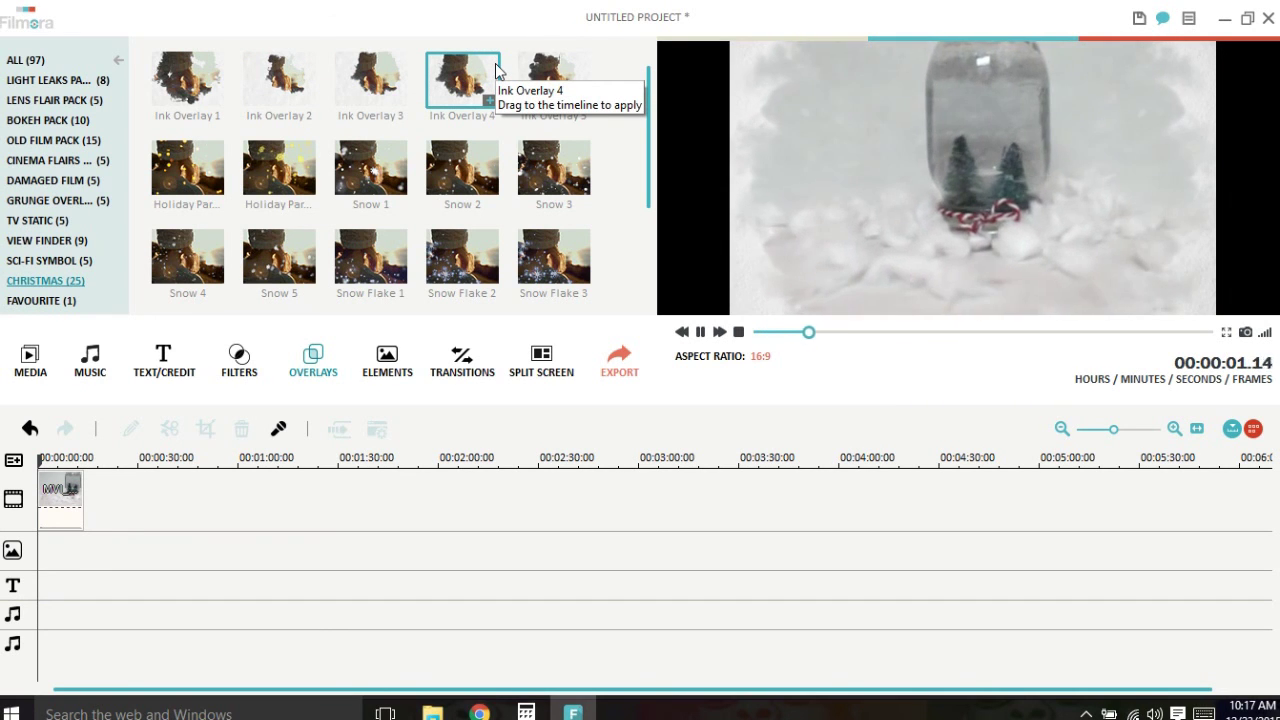
click(380, 382)
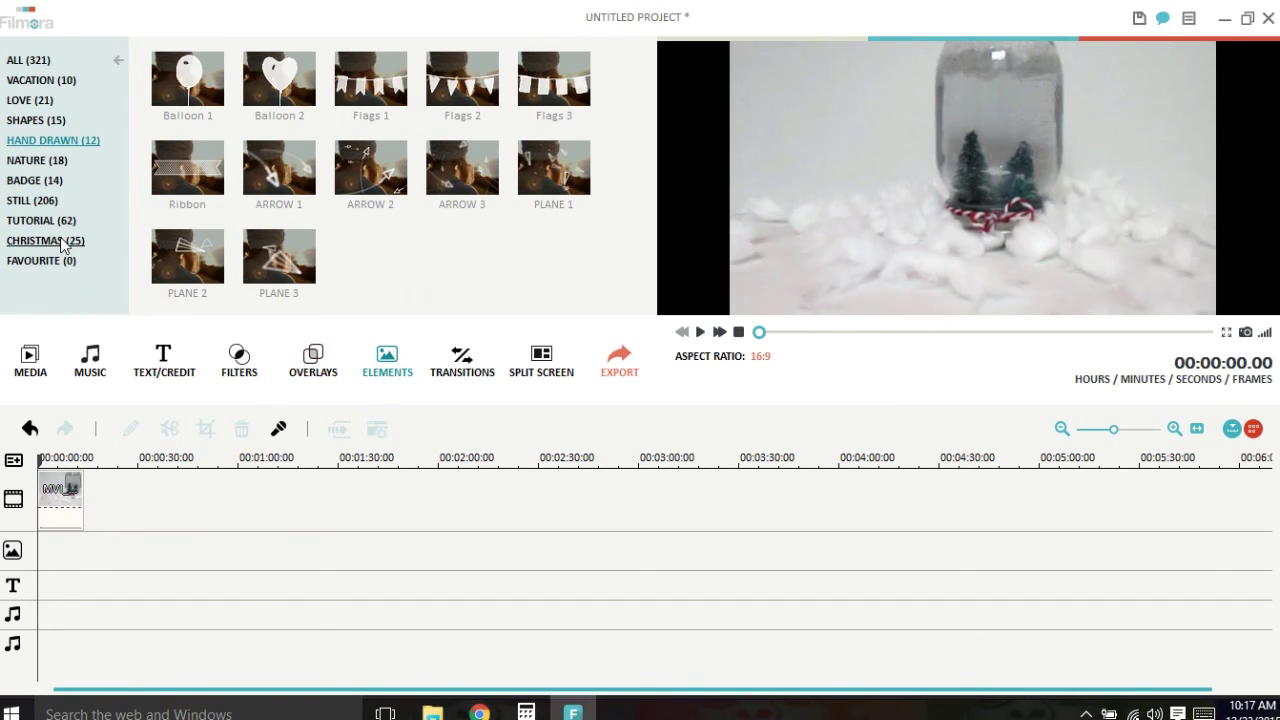
Preview Candy Cane among the Christmas elements and place Hand Drawn Holiday 4 at the clip's start
click(60, 242)
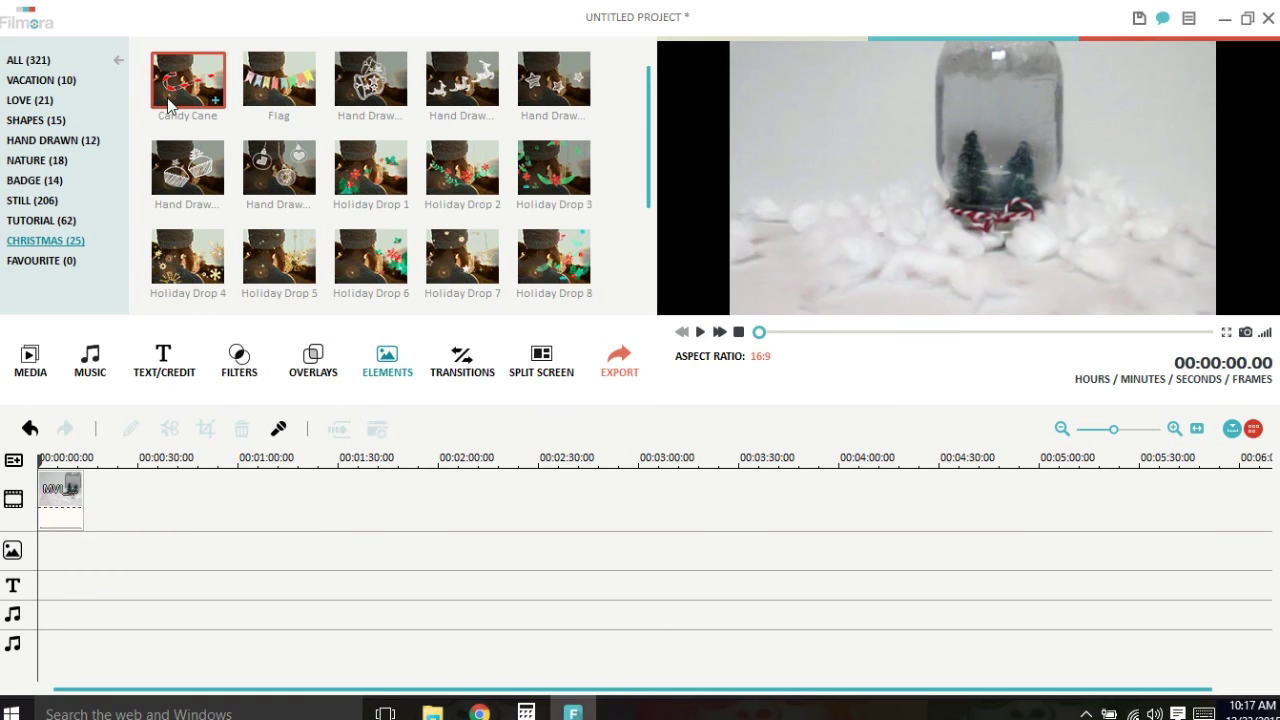
click(170, 104)
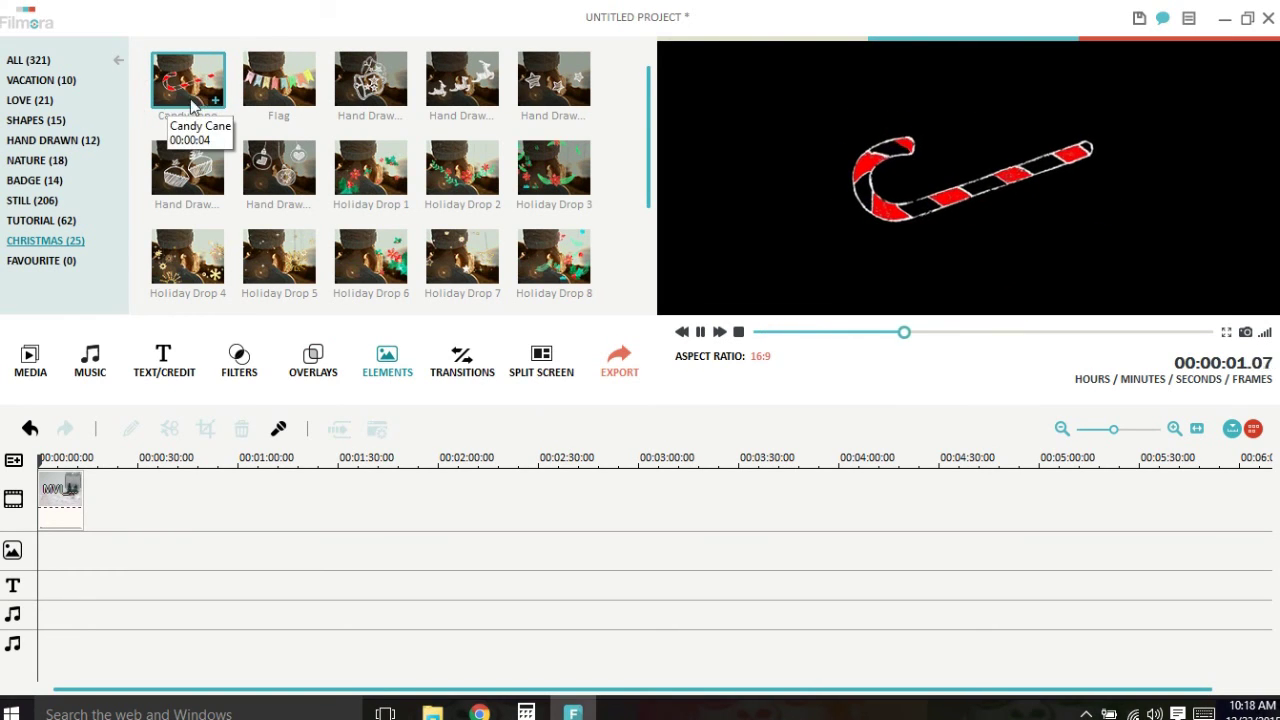
click(180, 163)
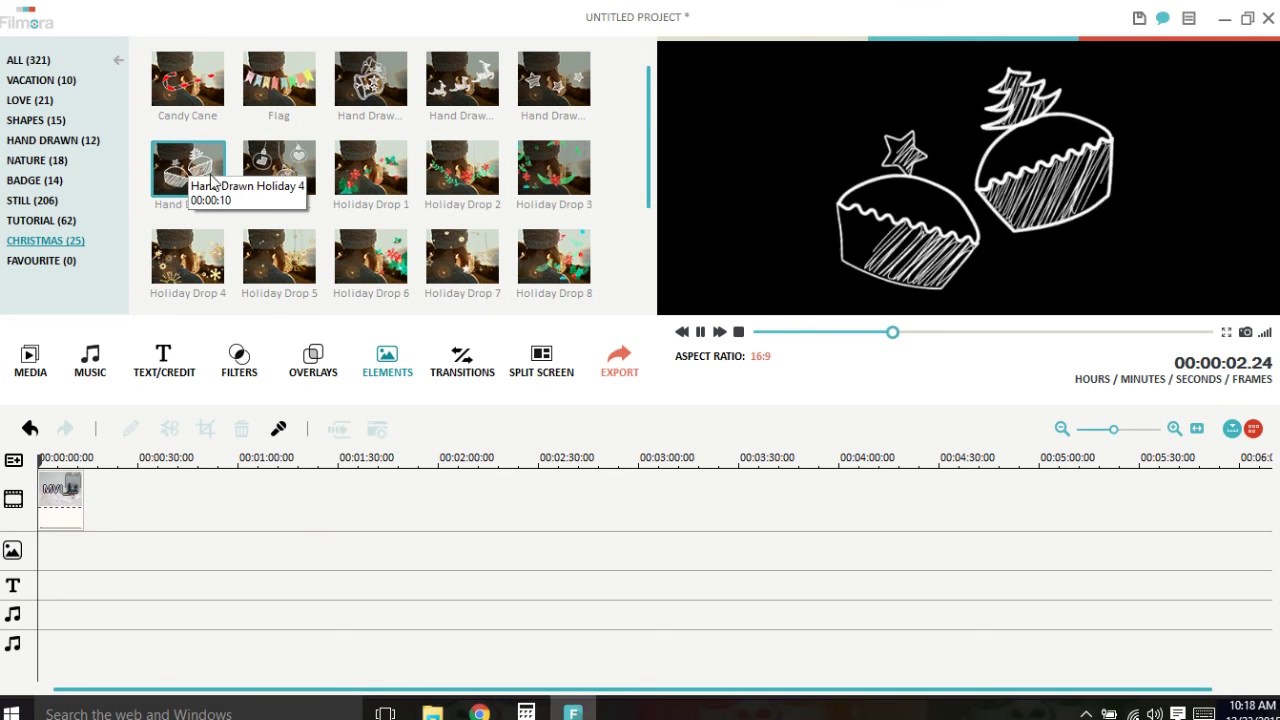
mouse_move(190, 172)
mouse_down()
mouse_move(117, 469)
mouse_move(57, 569)
mouse_move(52, 555)
mouse_up()
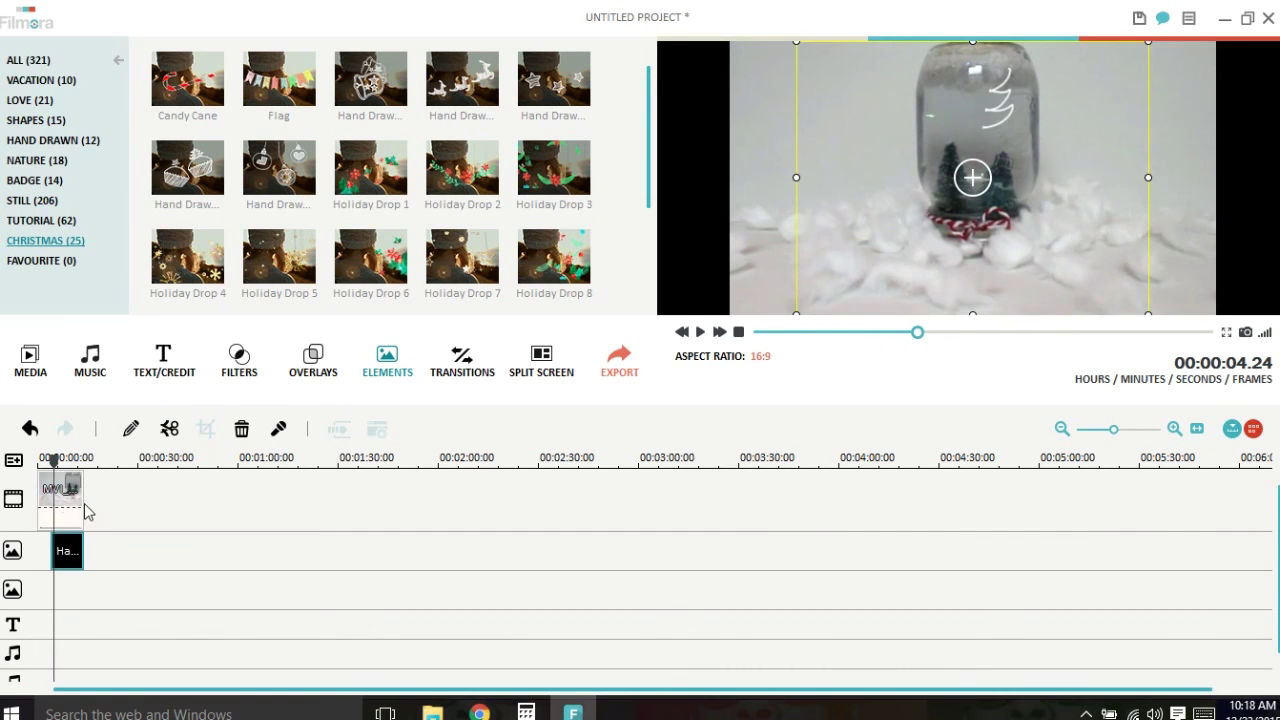
Play the snow-globe clip with the element, then delete Hand Drawn Holiday 4 from the timeline
click(80, 512)
right_click(81, 508)
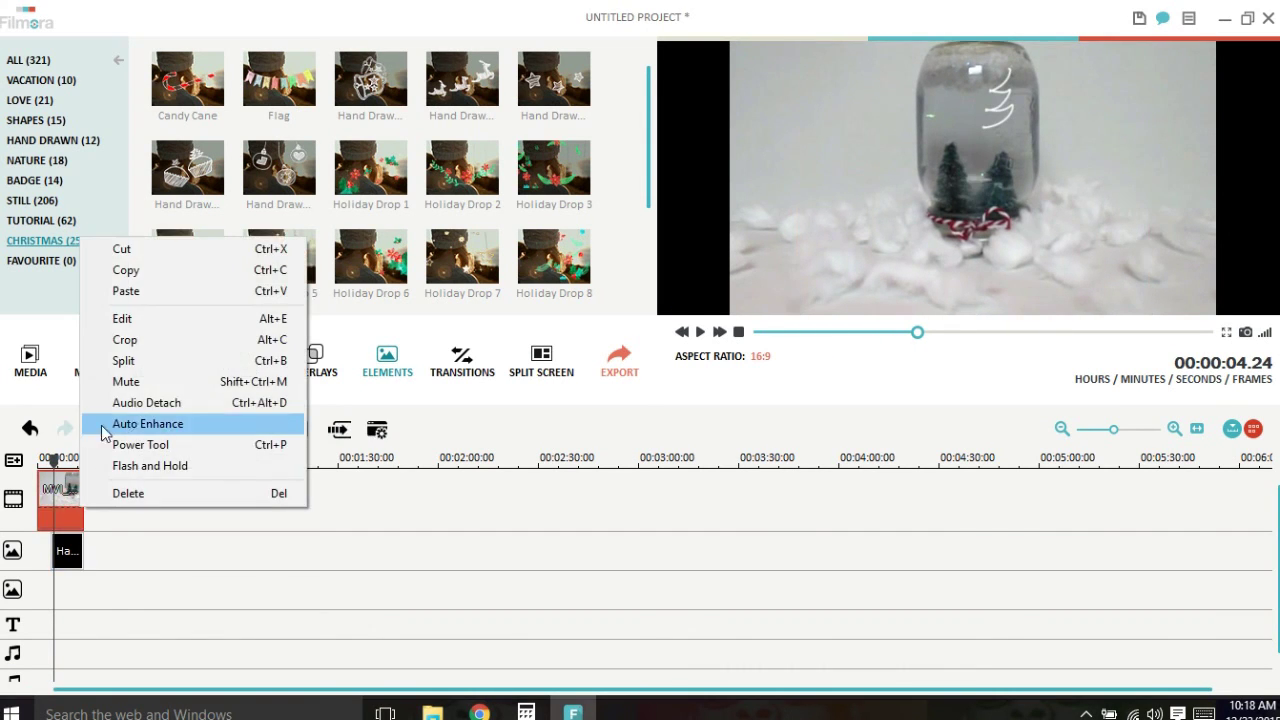
click(126, 382)
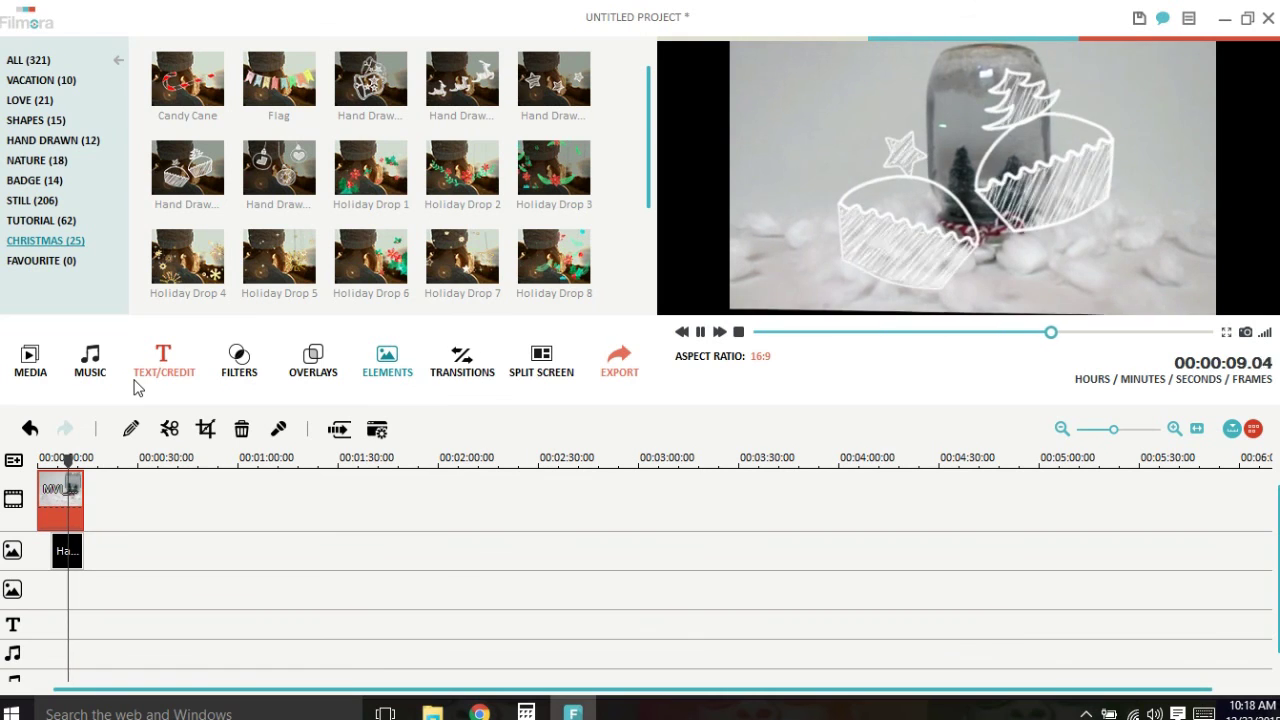
key(space)
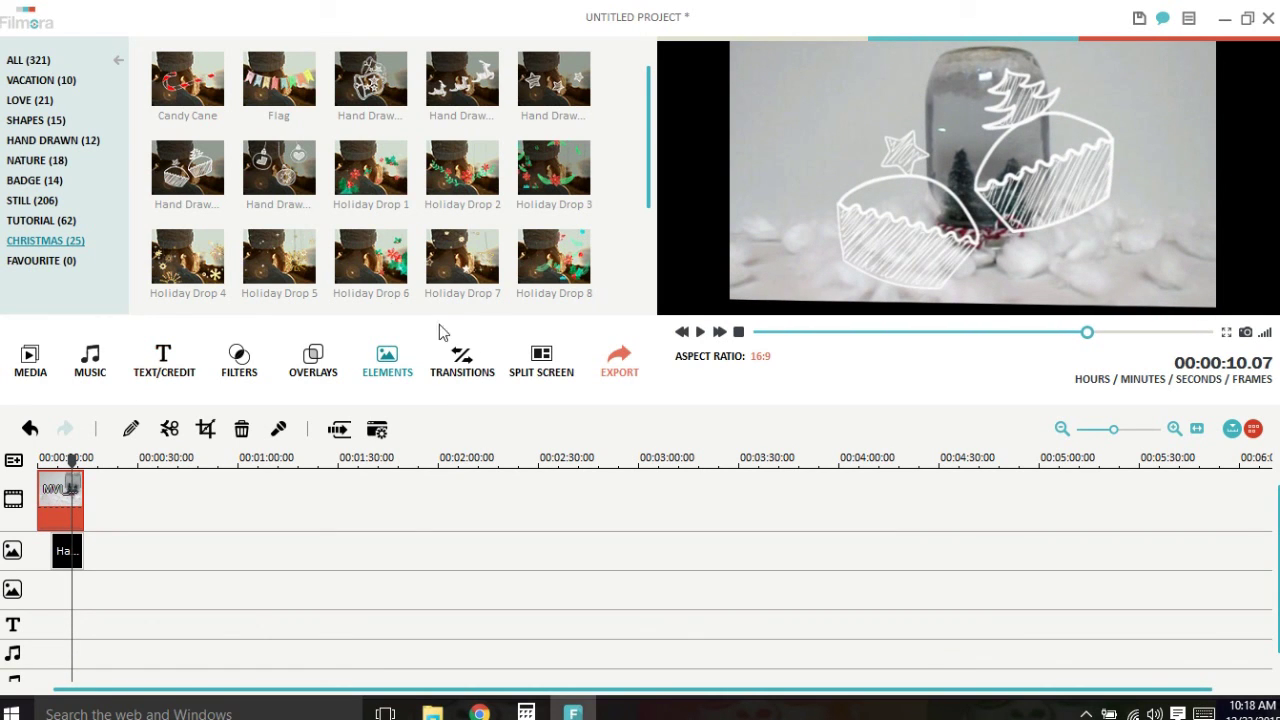
click(64, 551)
key(Delete)
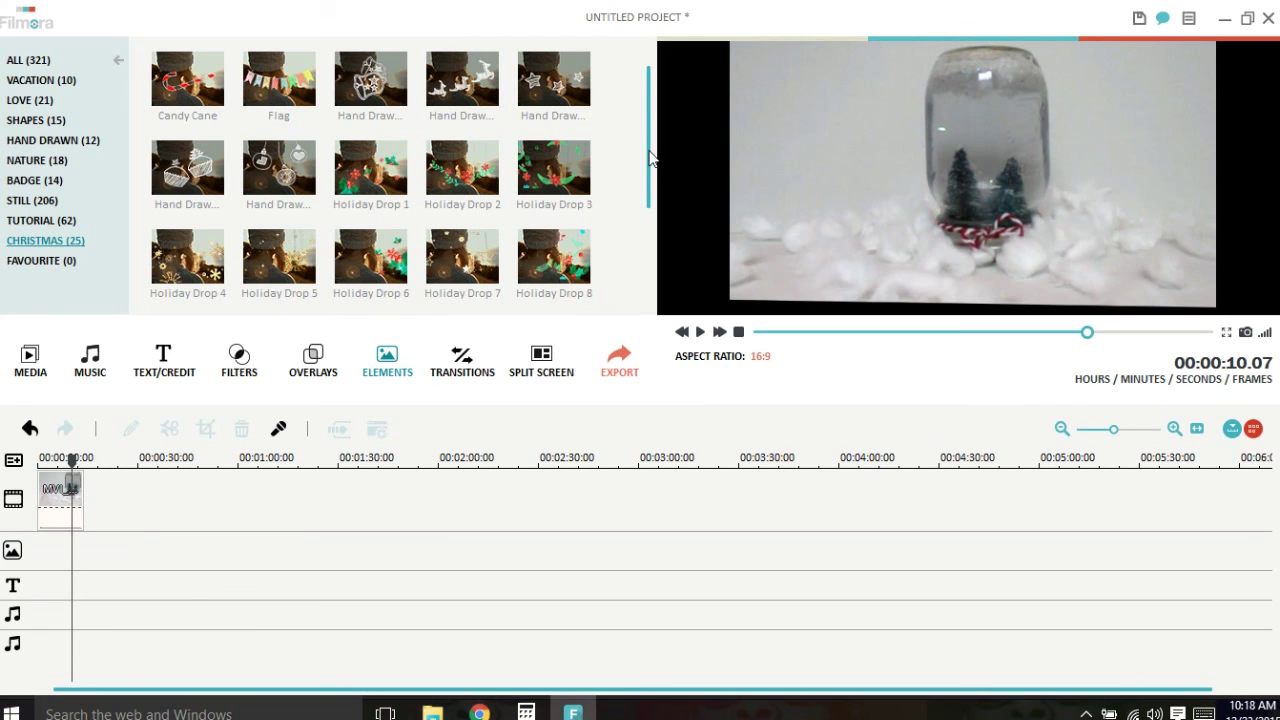
Preview the Pendant, Particle Swirl 4 and Particle Swirl 1 Christmas elements
drag(648, 150, 656, 312)
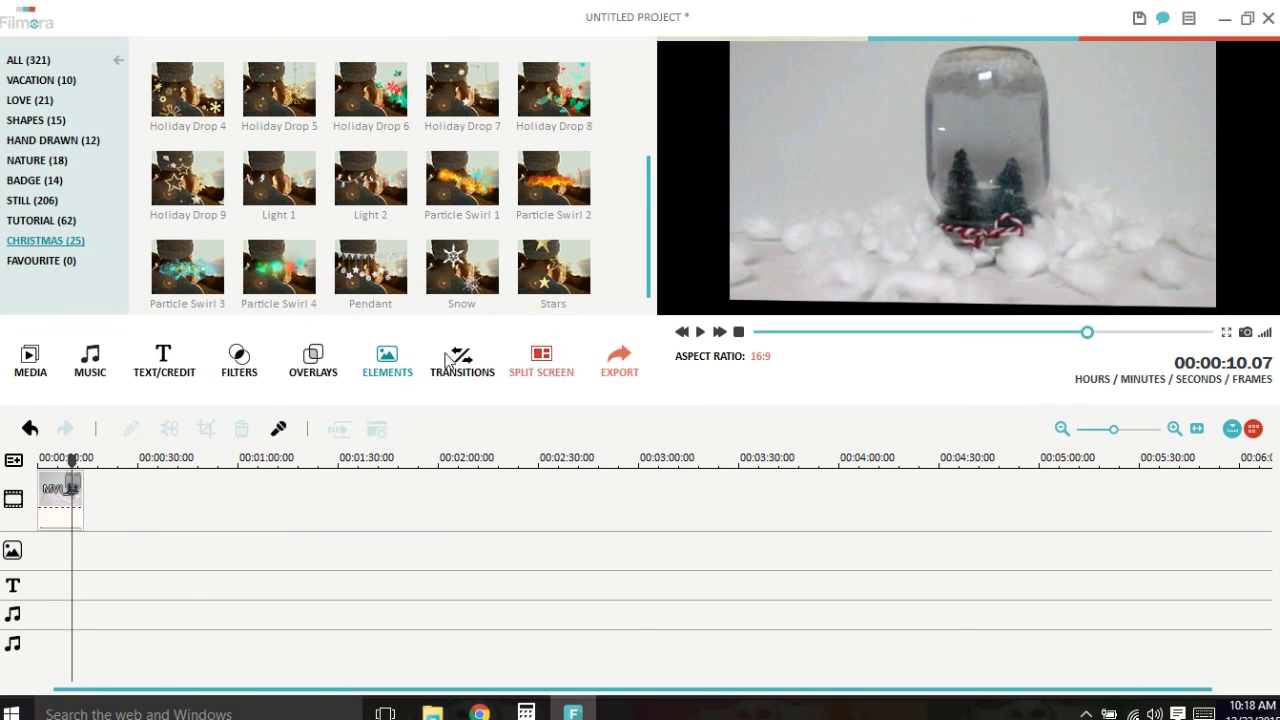
click(378, 278)
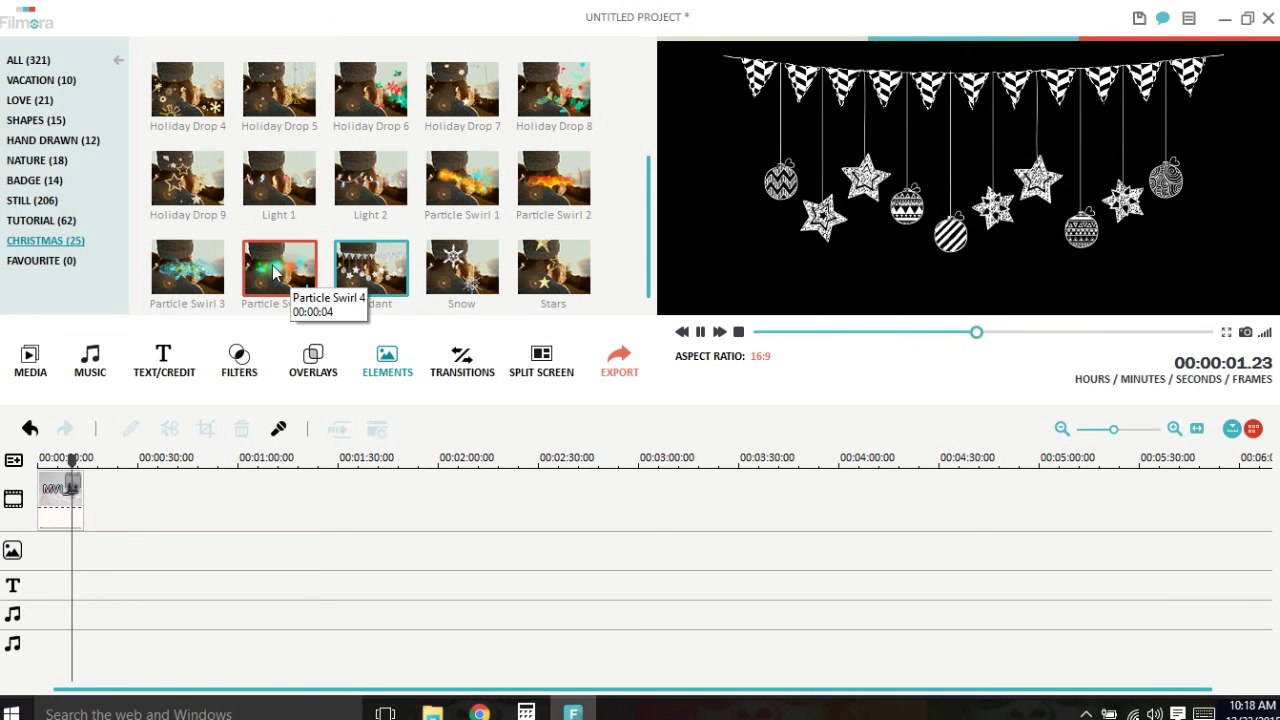
click(278, 273)
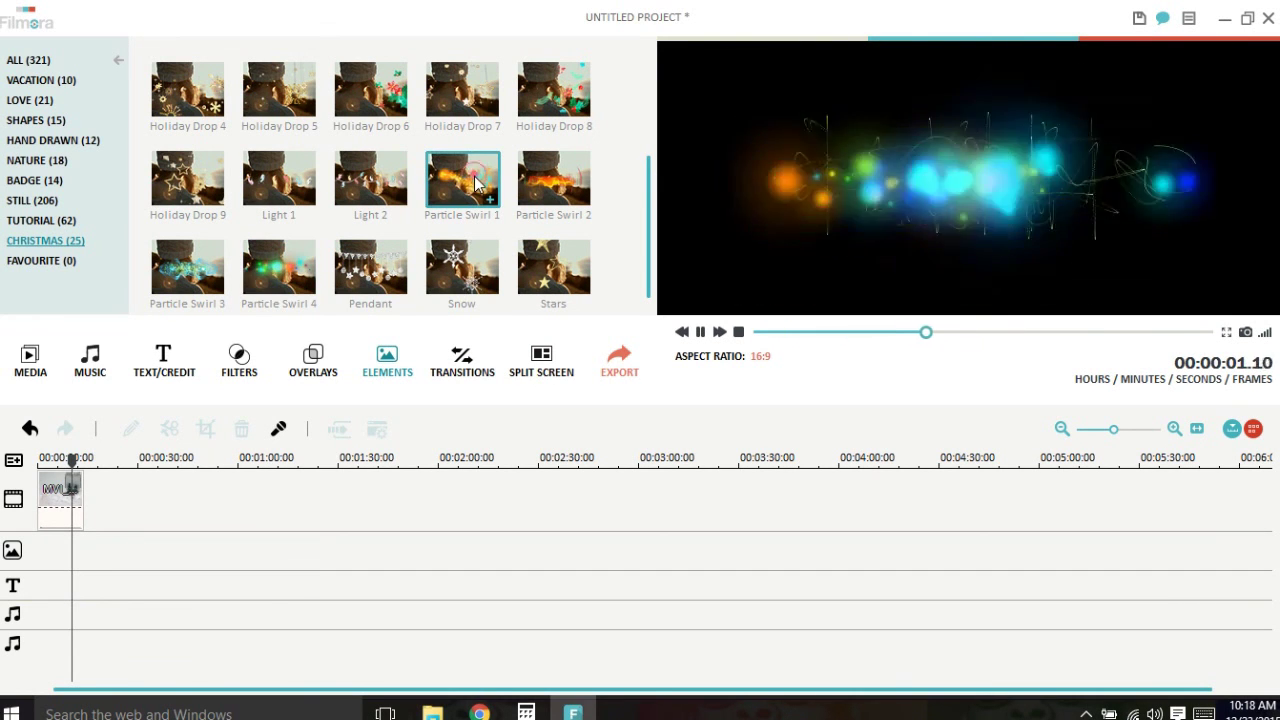
click(475, 183)
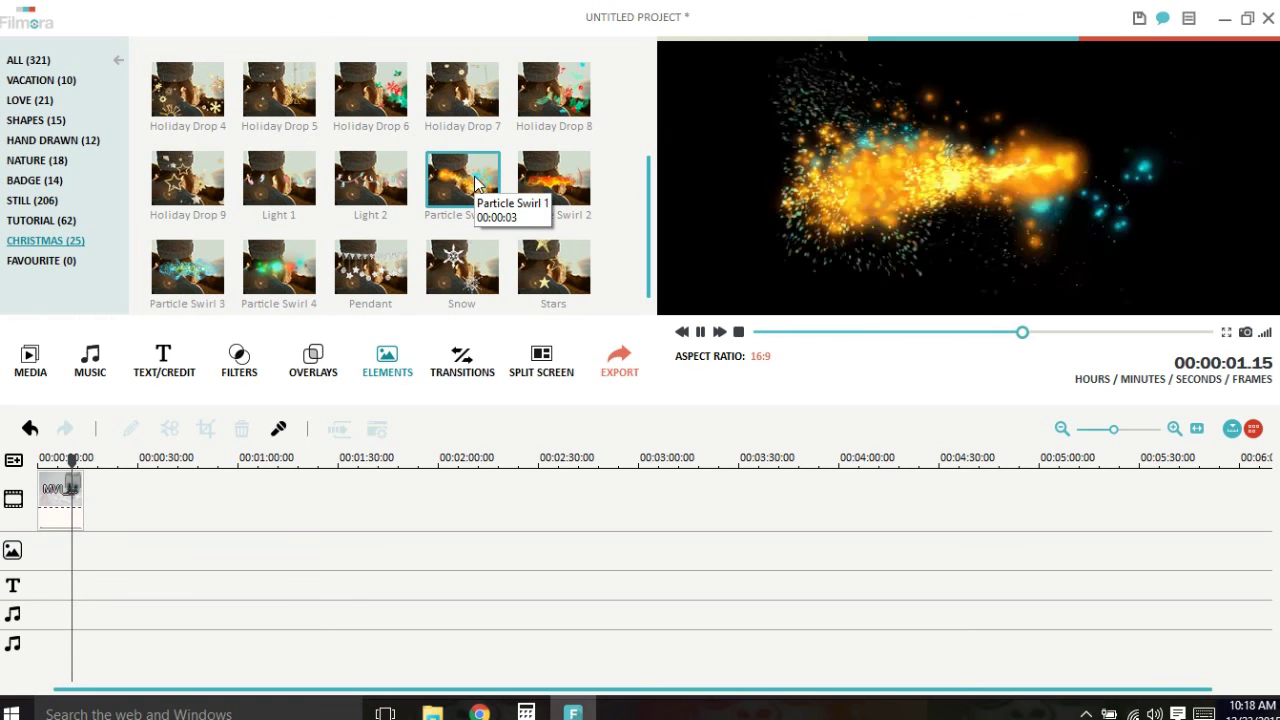
Cycle through the Transitions, Elements, Overlays, Filters, Titles and Music libraries, ending on the Media album
click(474, 376)
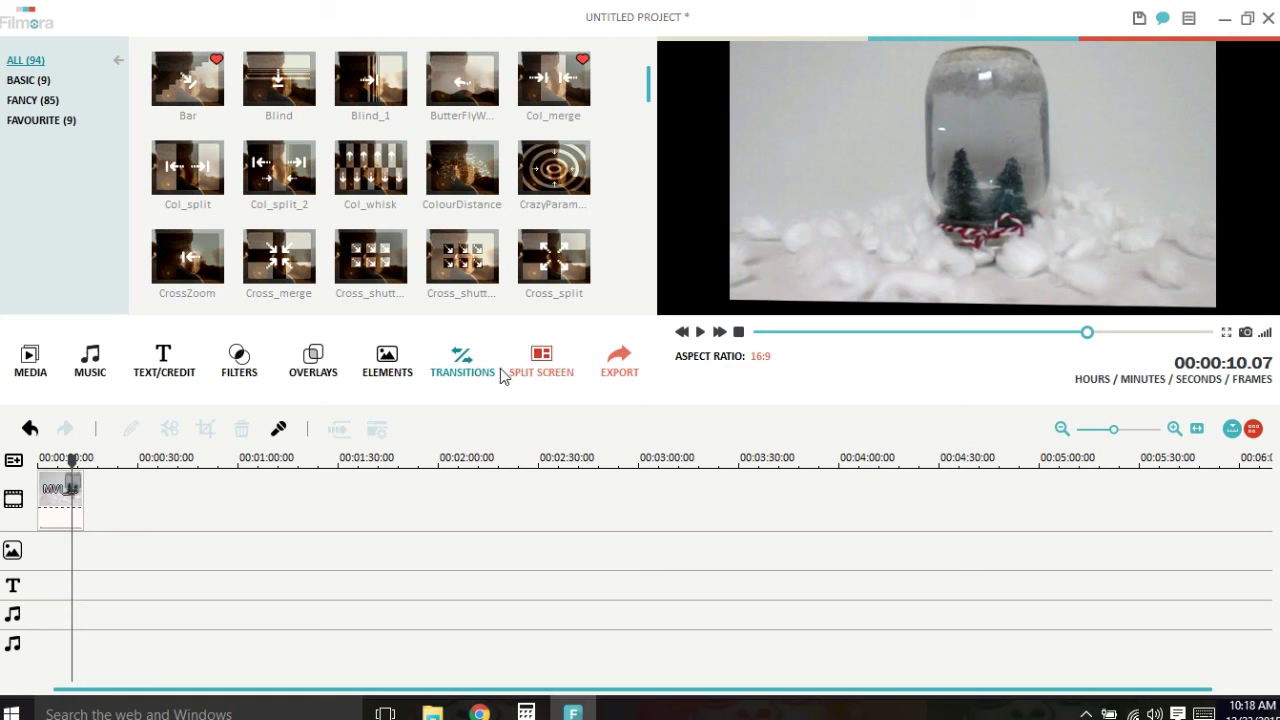
click(396, 370)
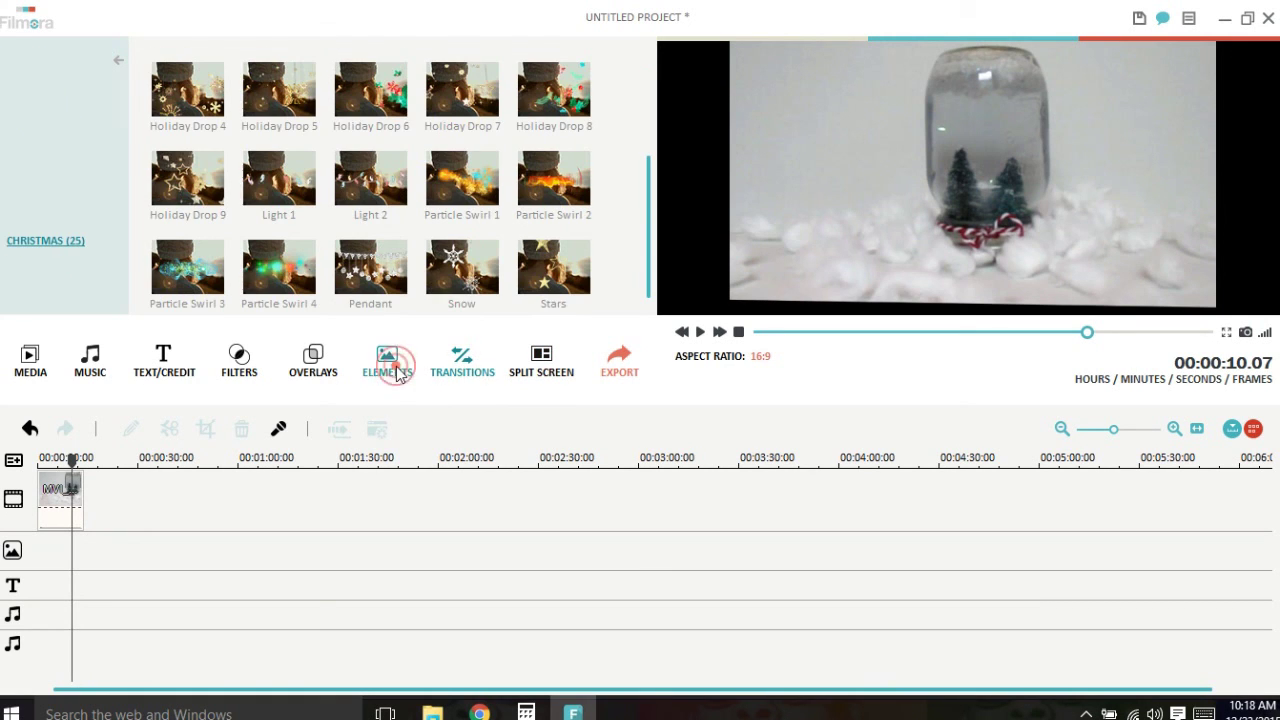
click(334, 366)
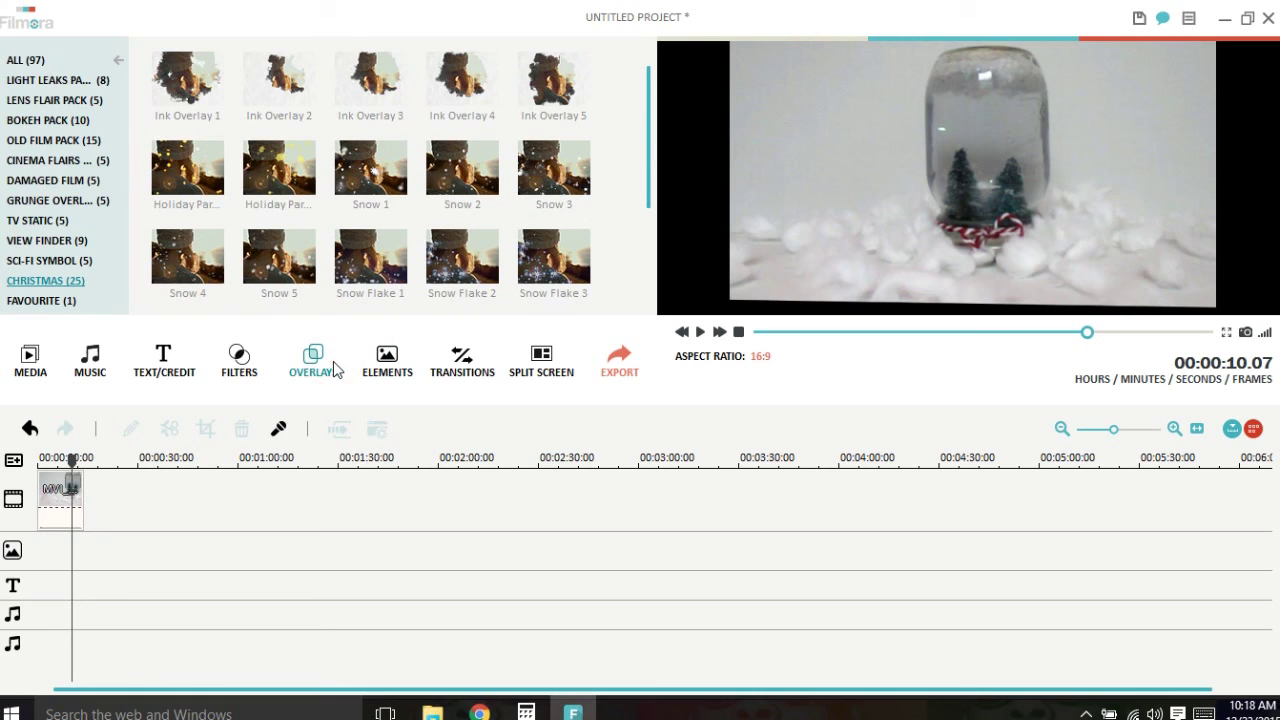
click(238, 364)
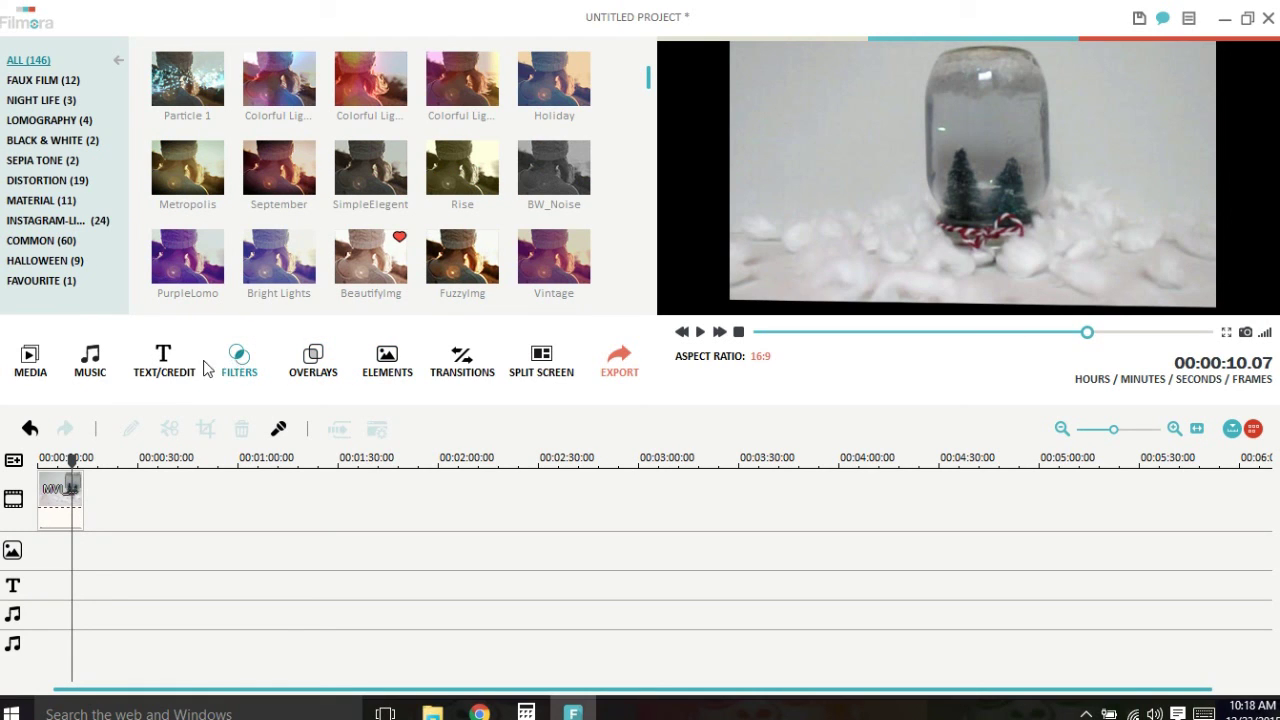
click(170, 360)
click(93, 358)
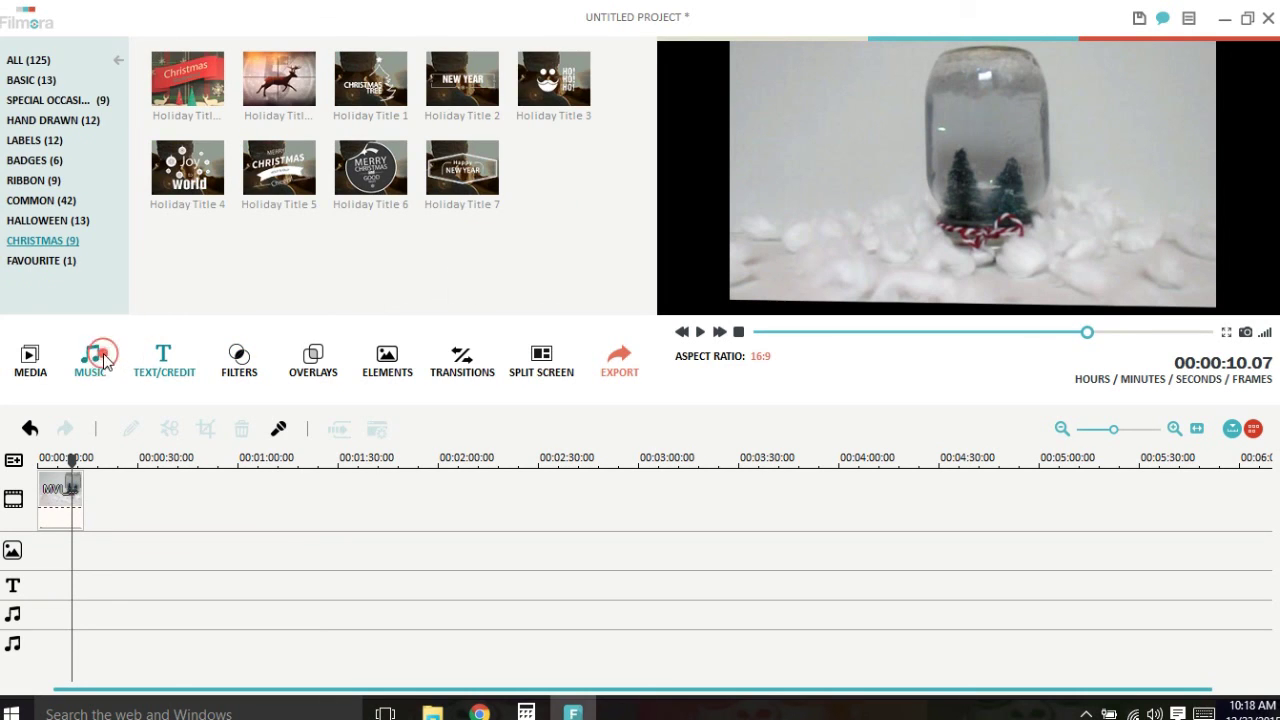
click(28, 360)
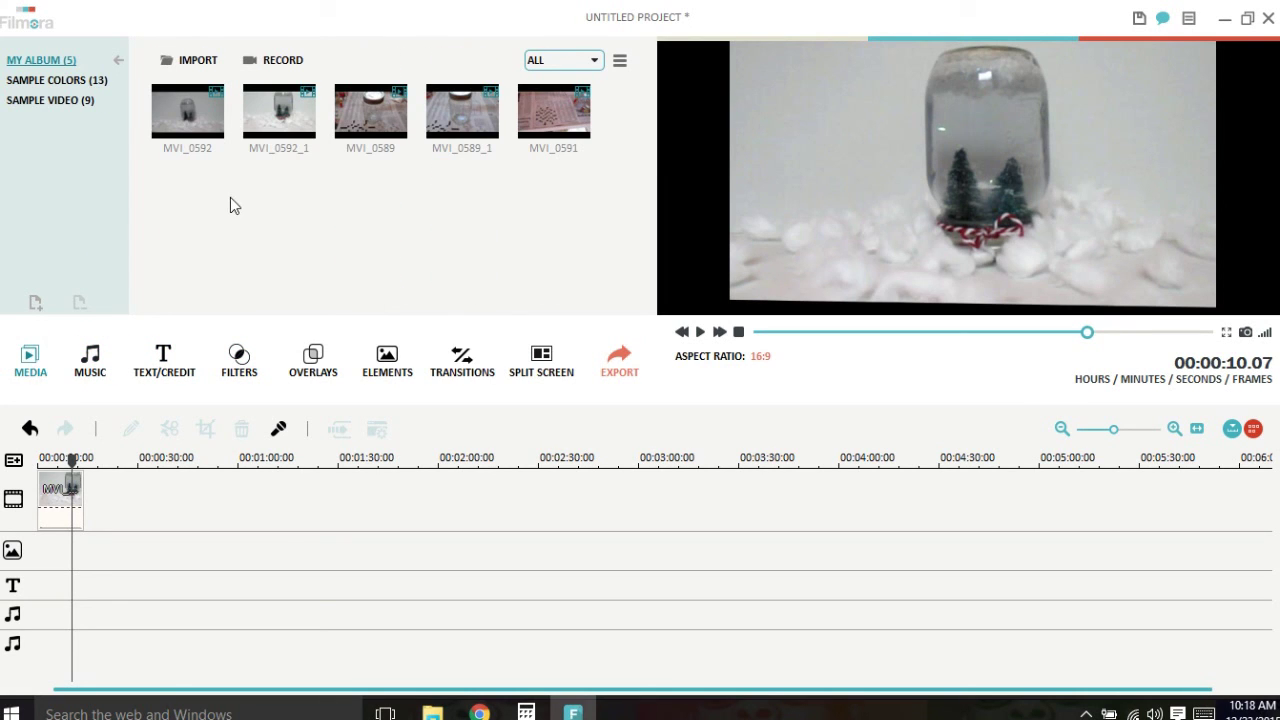